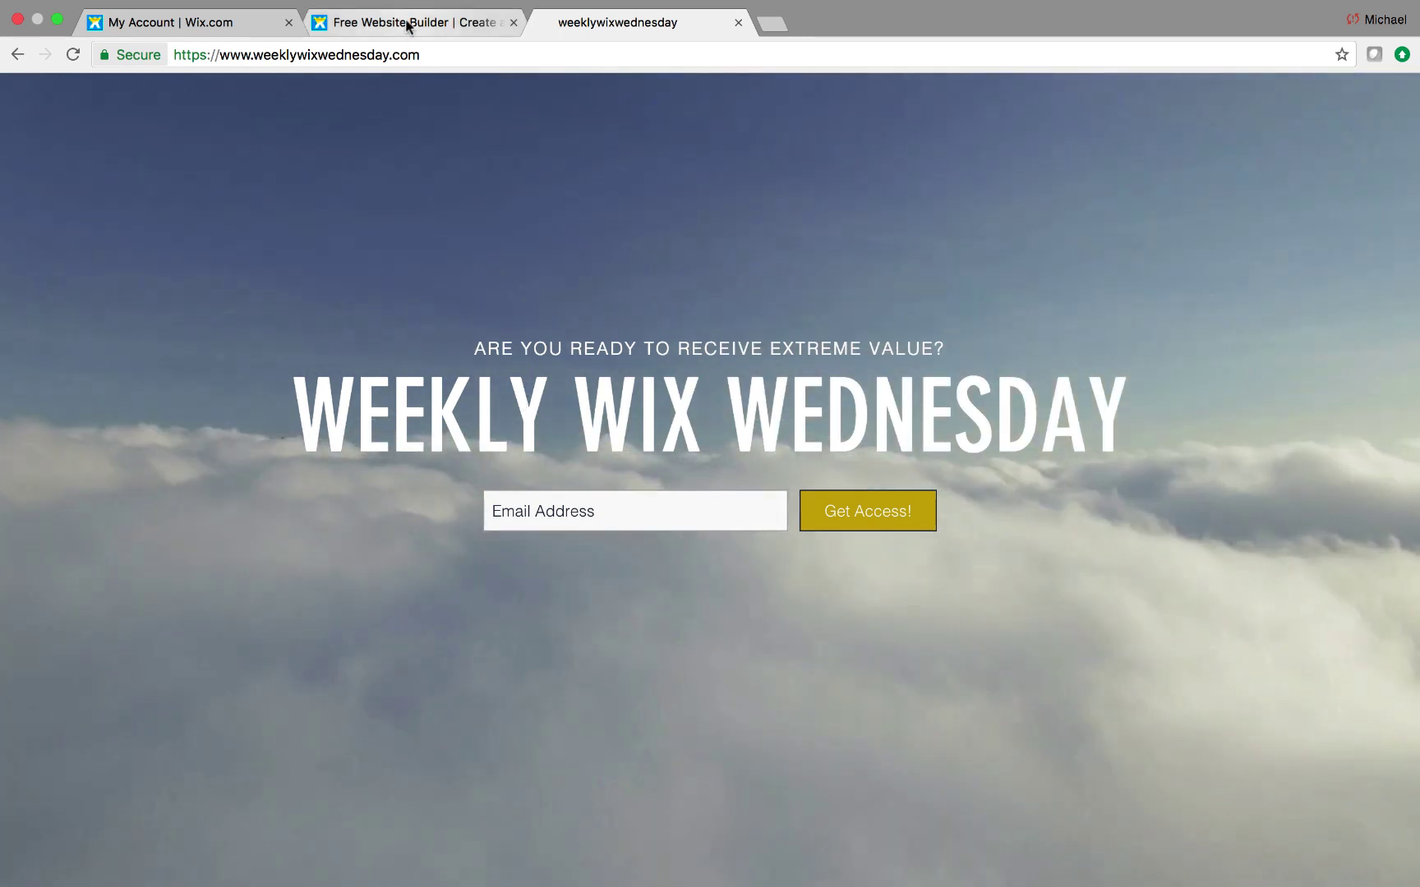
# In the website builder, pick the Designer category and browse its design templates.
pyautogui.click(408, 25)
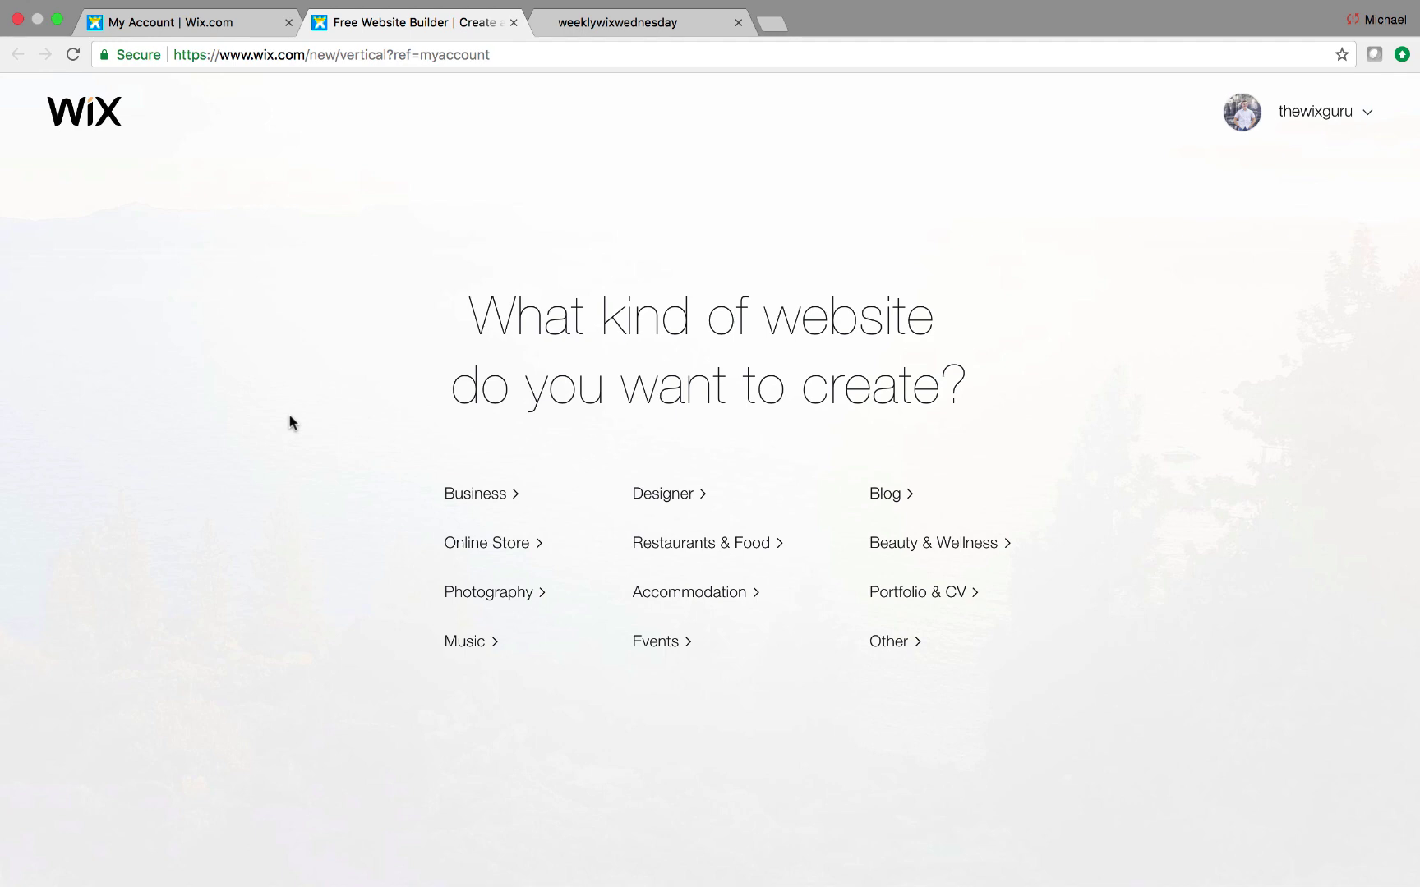
pyautogui.click(662, 496)
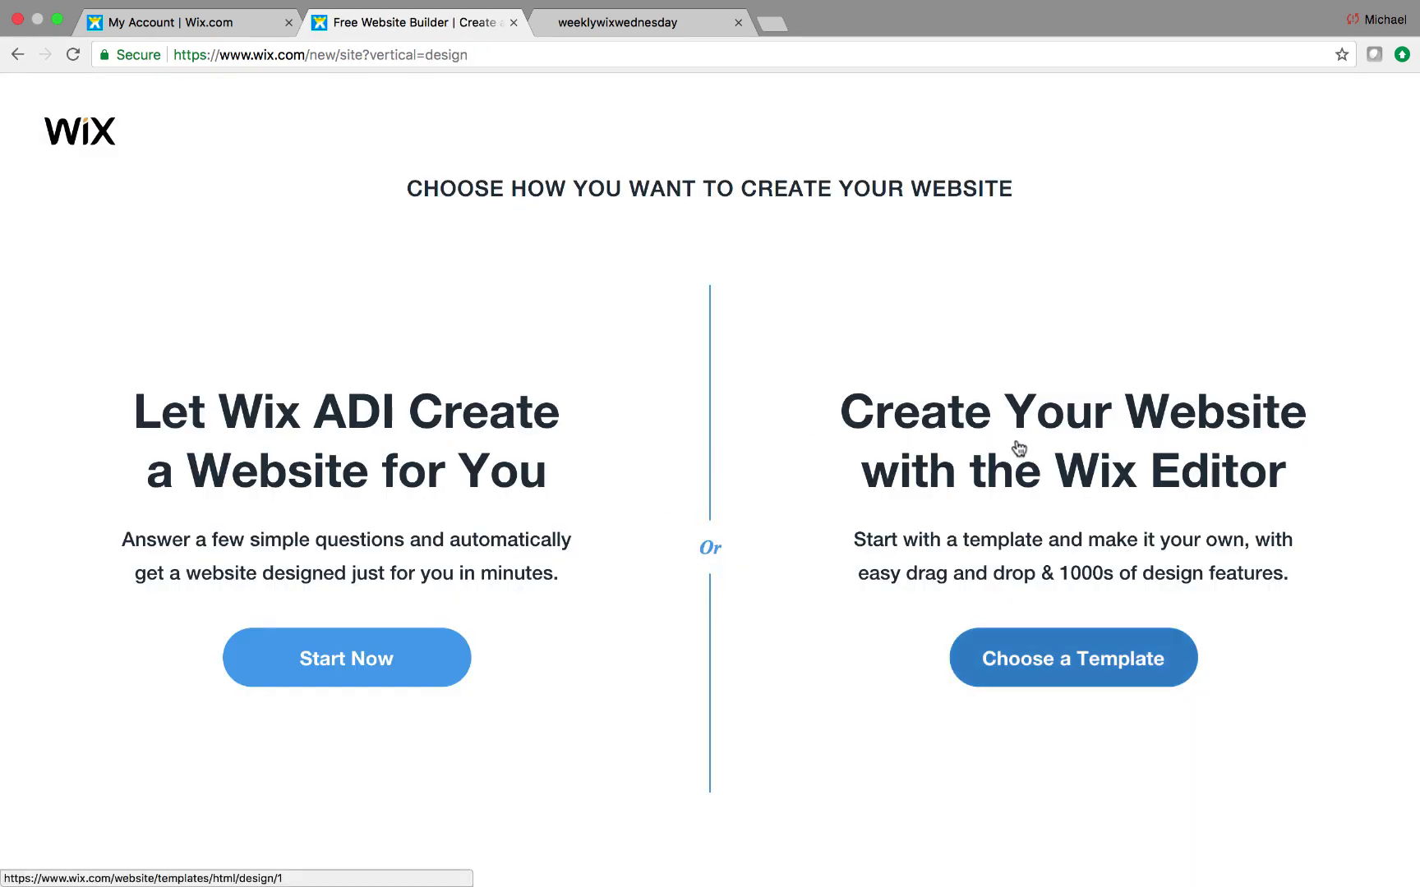
pyautogui.click(1057, 681)
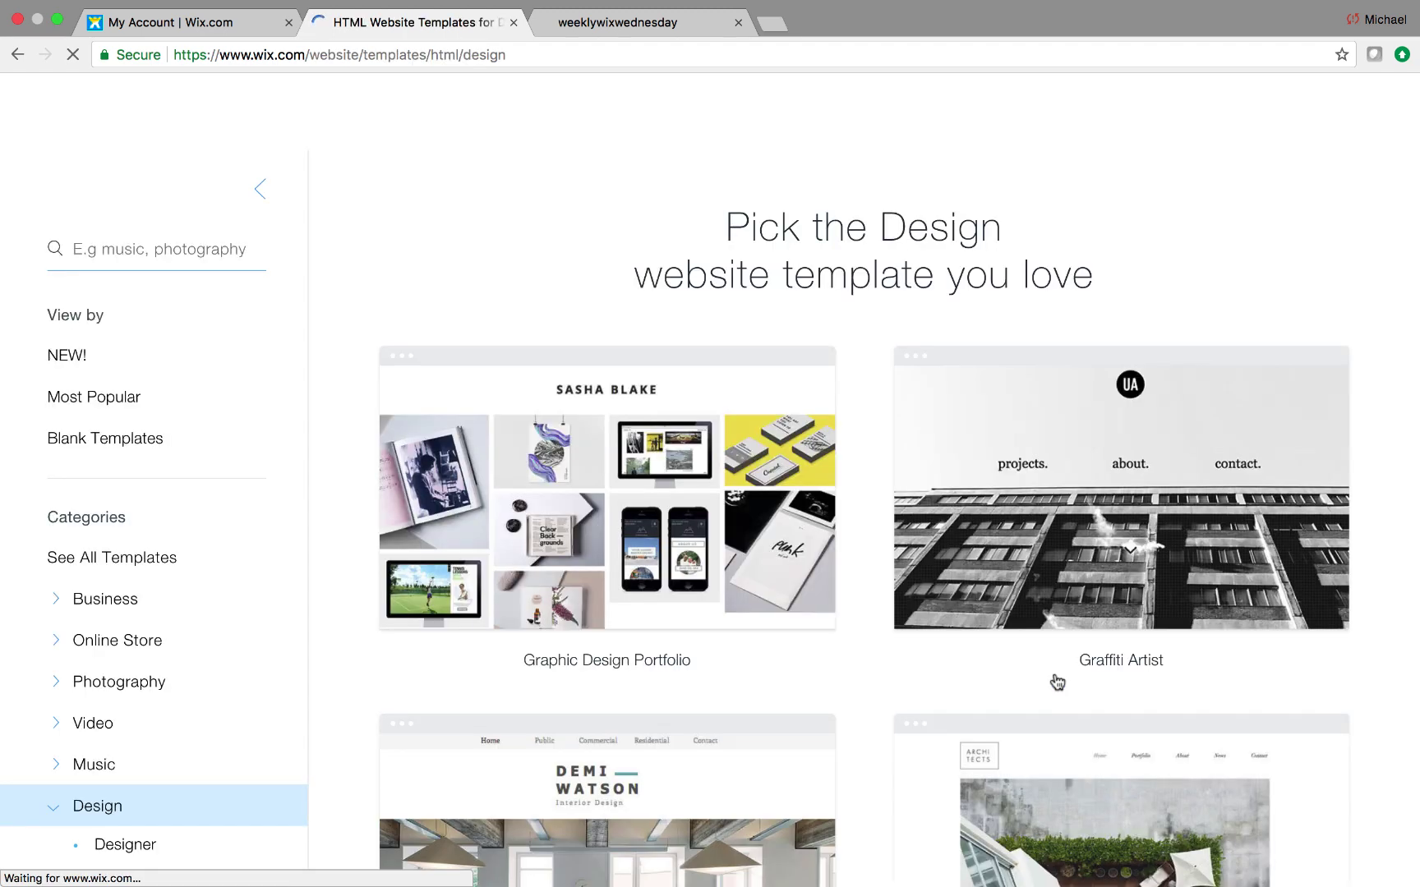
pyautogui.scroll(-1, 585, 211)
pyautogui.scroll(-1, 585, 211)
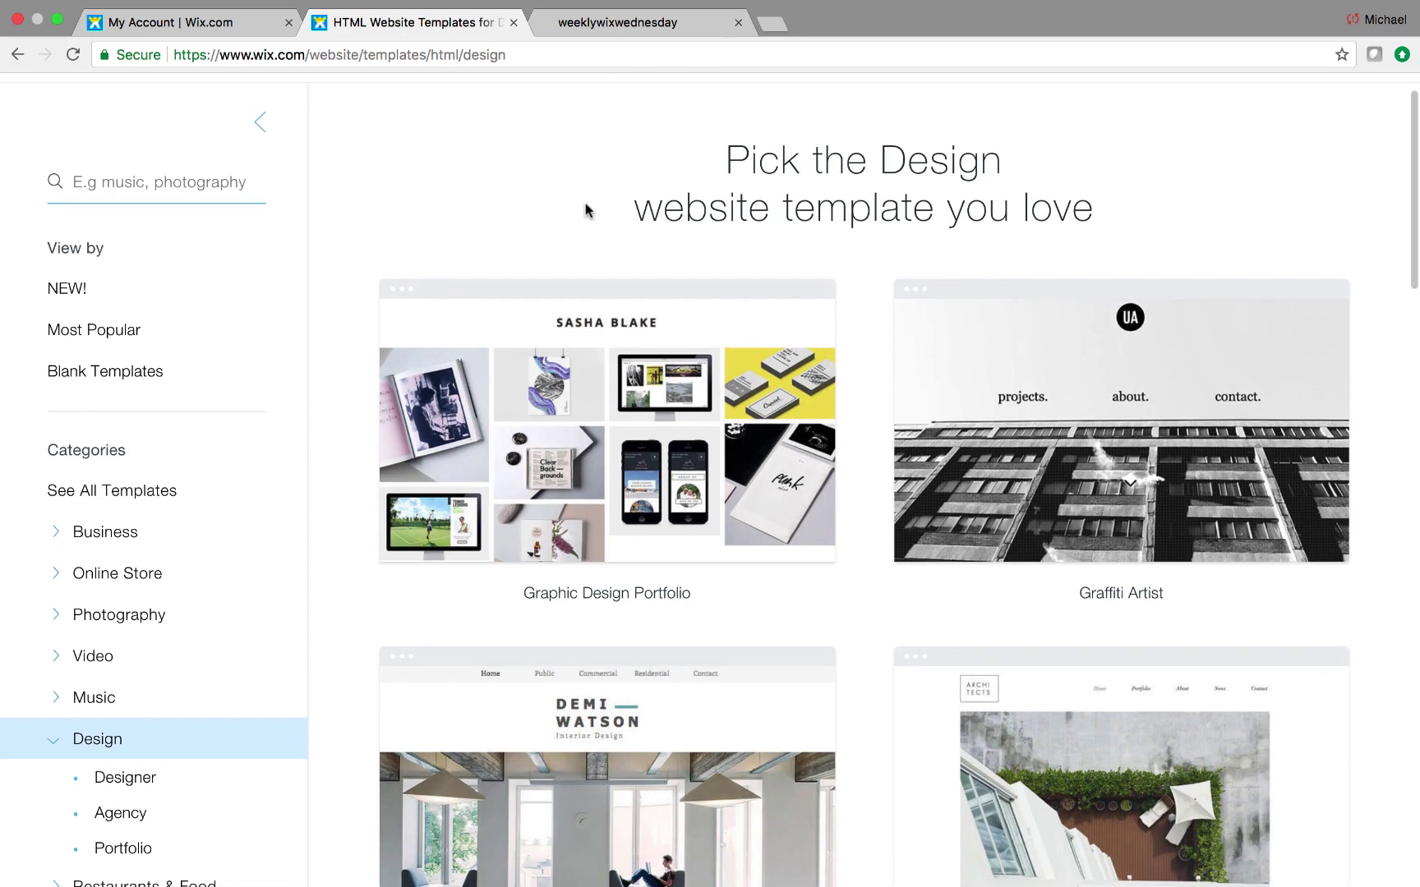
pyautogui.scroll(-5, 585, 211)
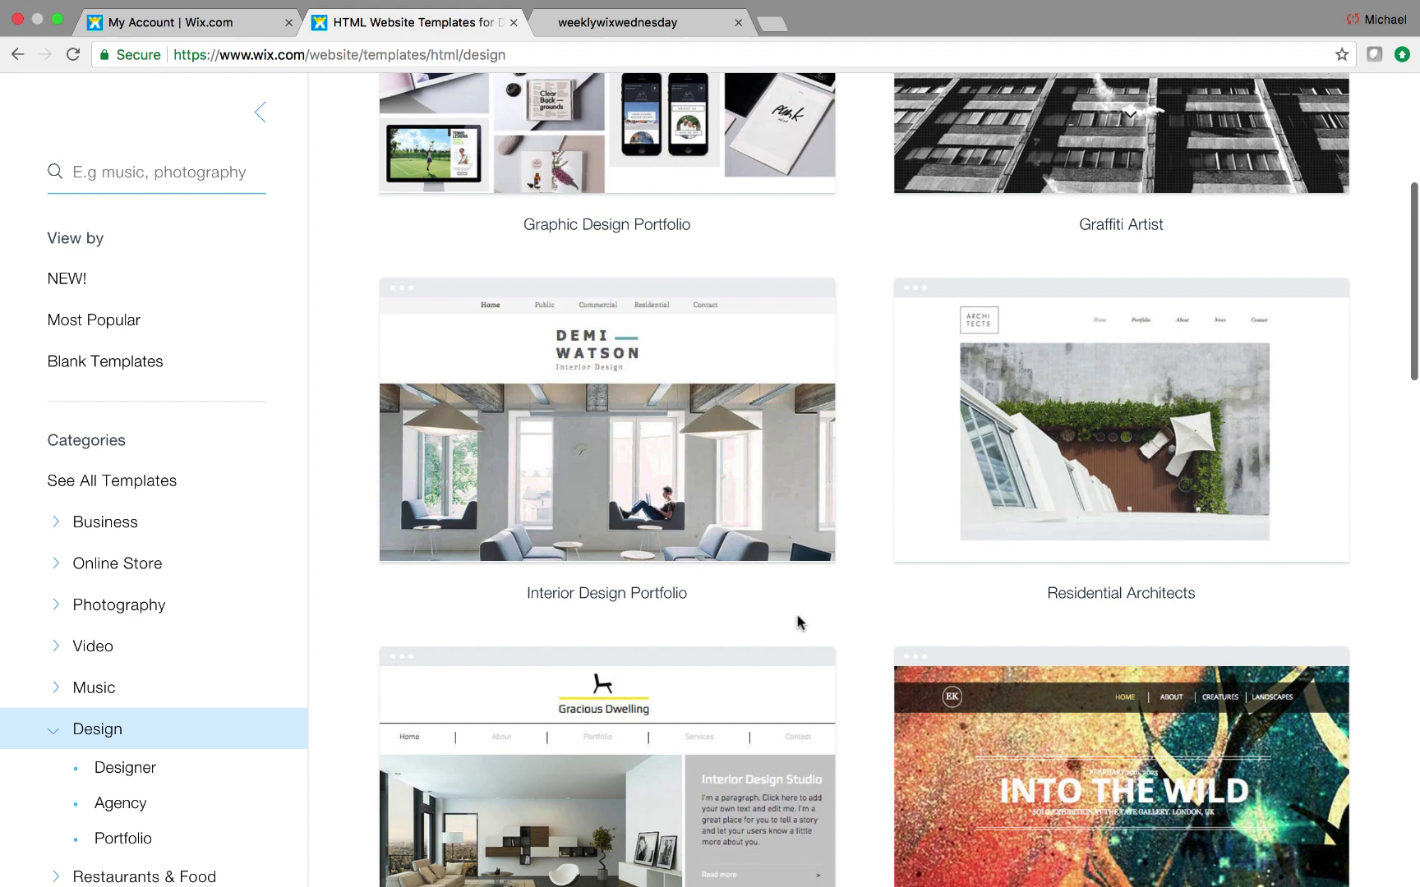
pyautogui.scroll(-8, 798, 622)
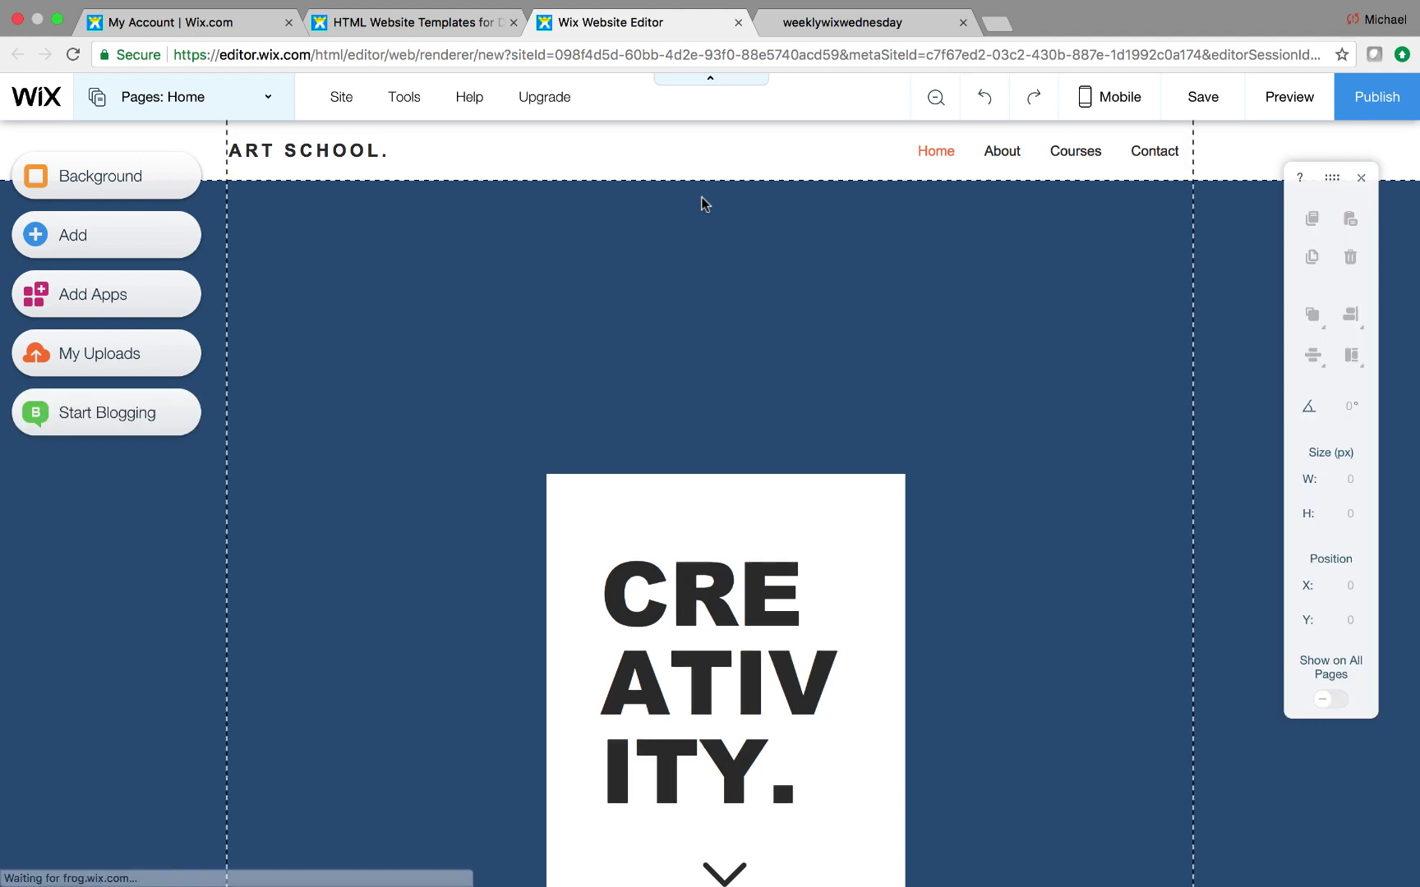
# Add a new regular page to the Art School site from the Pages menu.
pyautogui.scroll(-15, 934, 475)
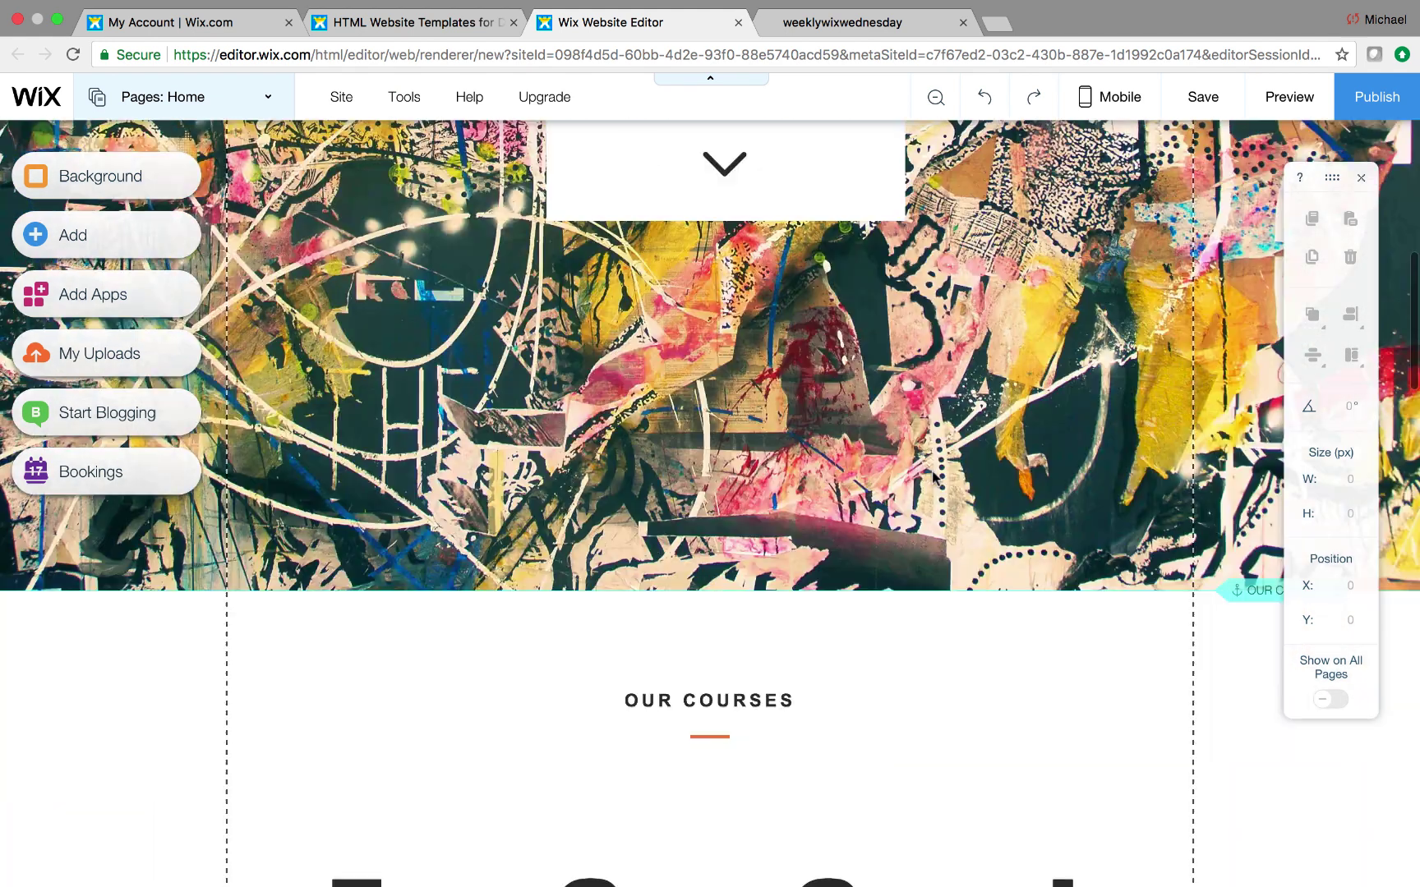
pyautogui.scroll(10, 933, 475)
pyautogui.scroll(5, 933, 475)
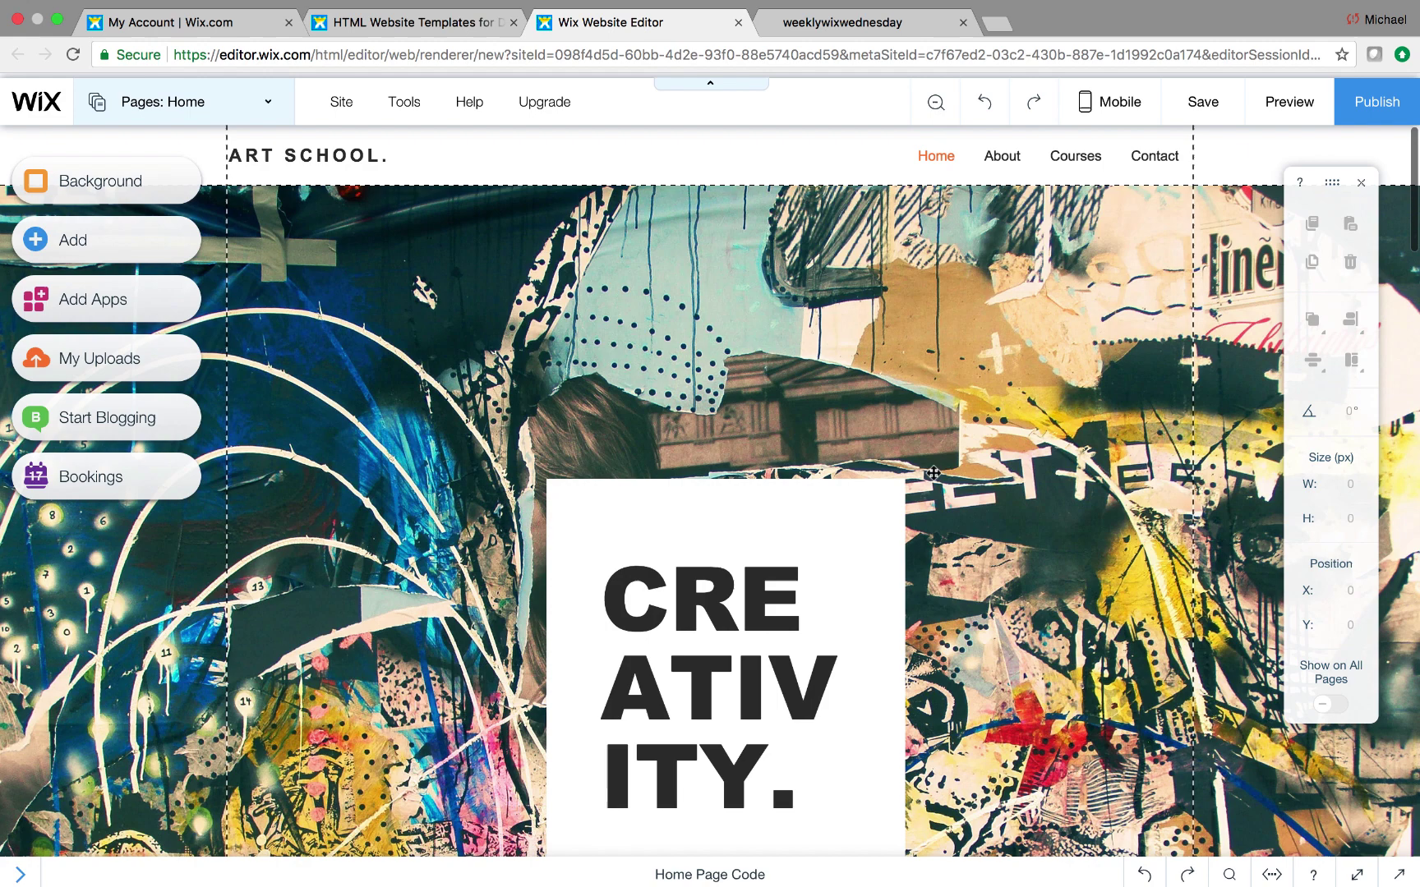
pyautogui.scroll(-10, 1045, 411)
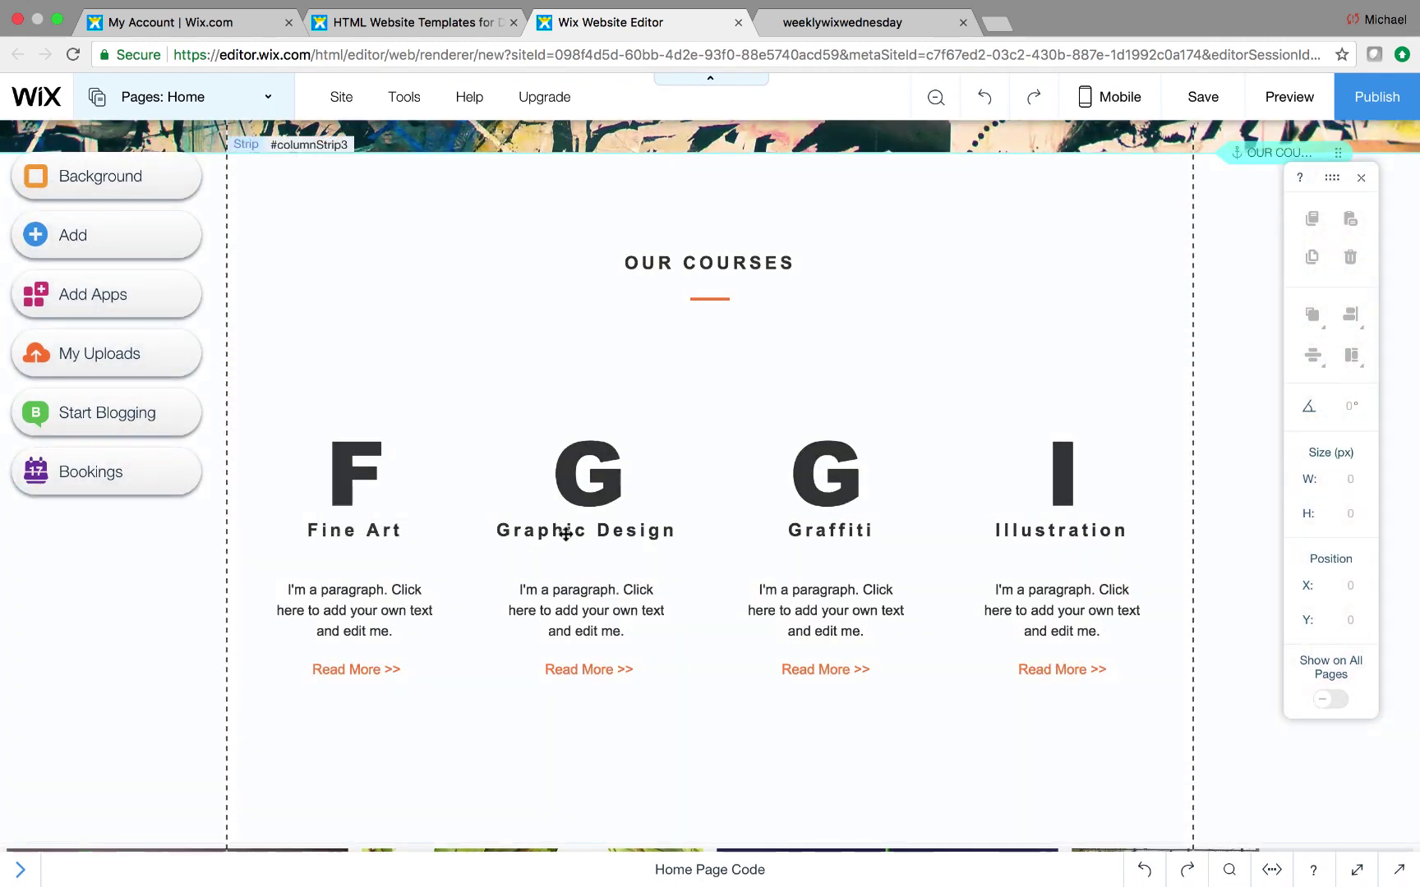
pyautogui.scroll(10, 1009, 234)
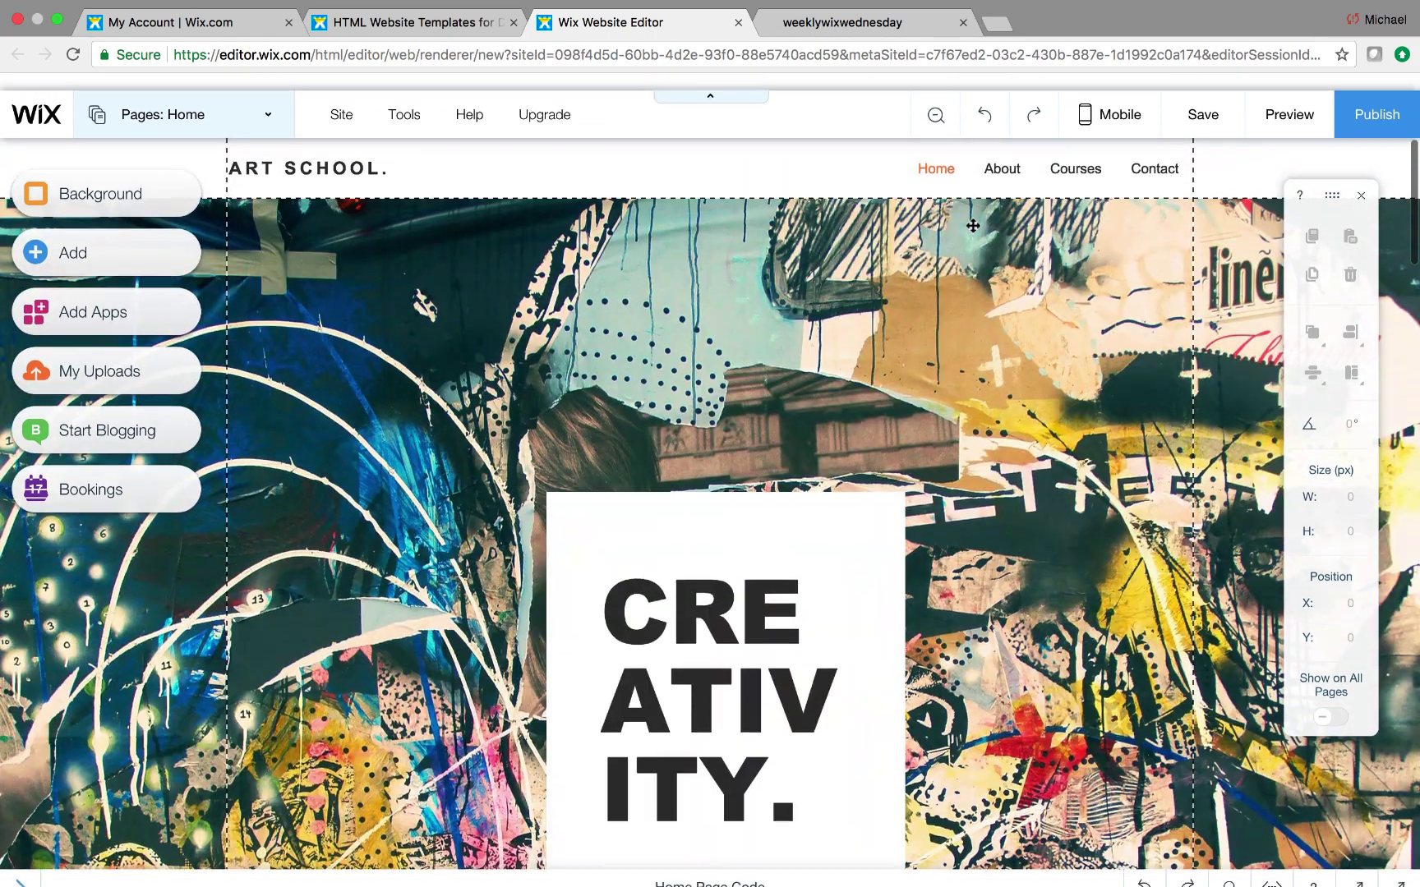
pyautogui.click(218, 115)
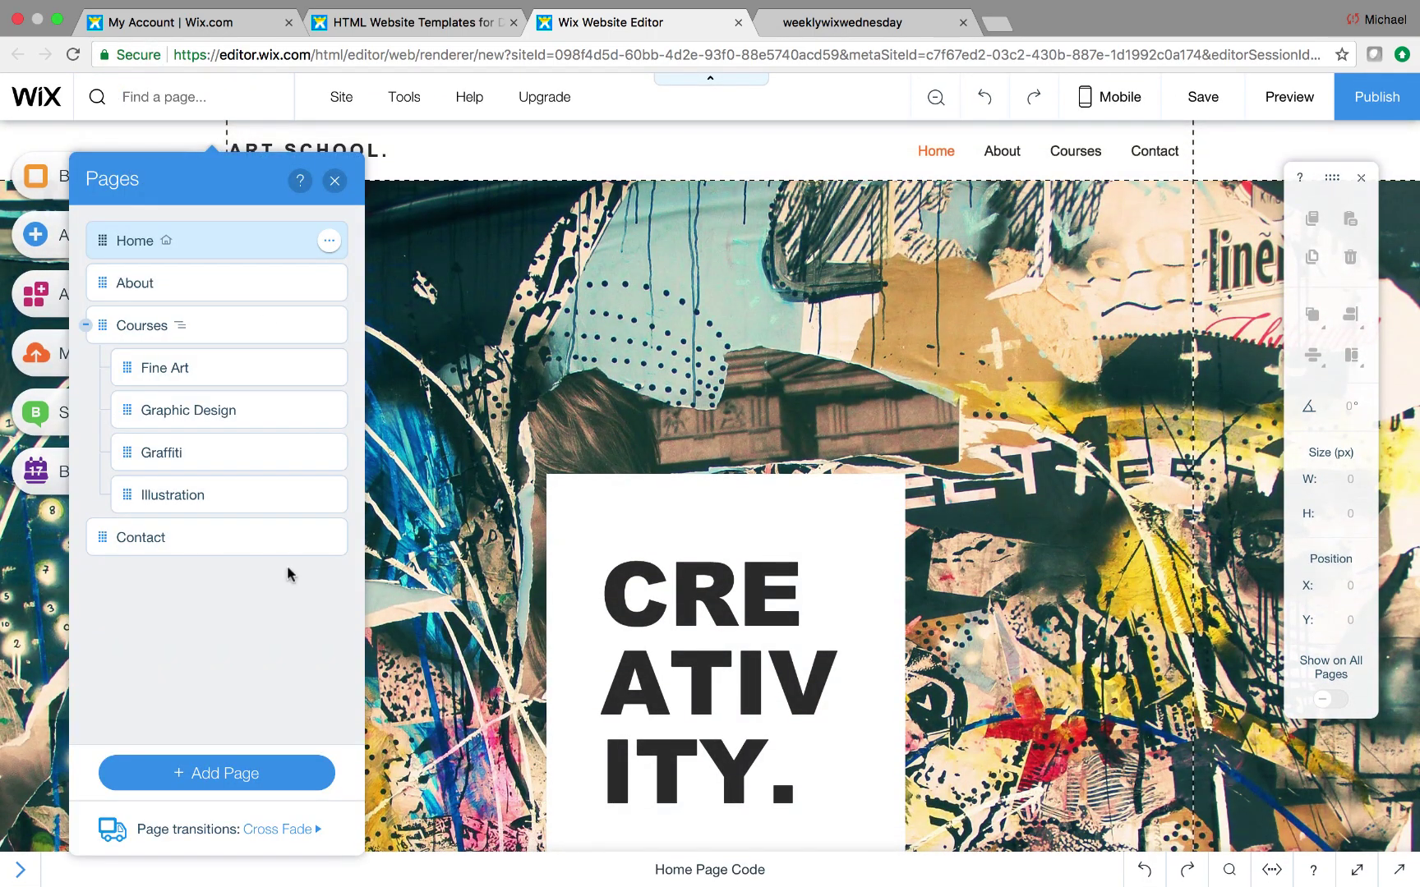
pyautogui.click(256, 772)
pyautogui.click(473, 426)
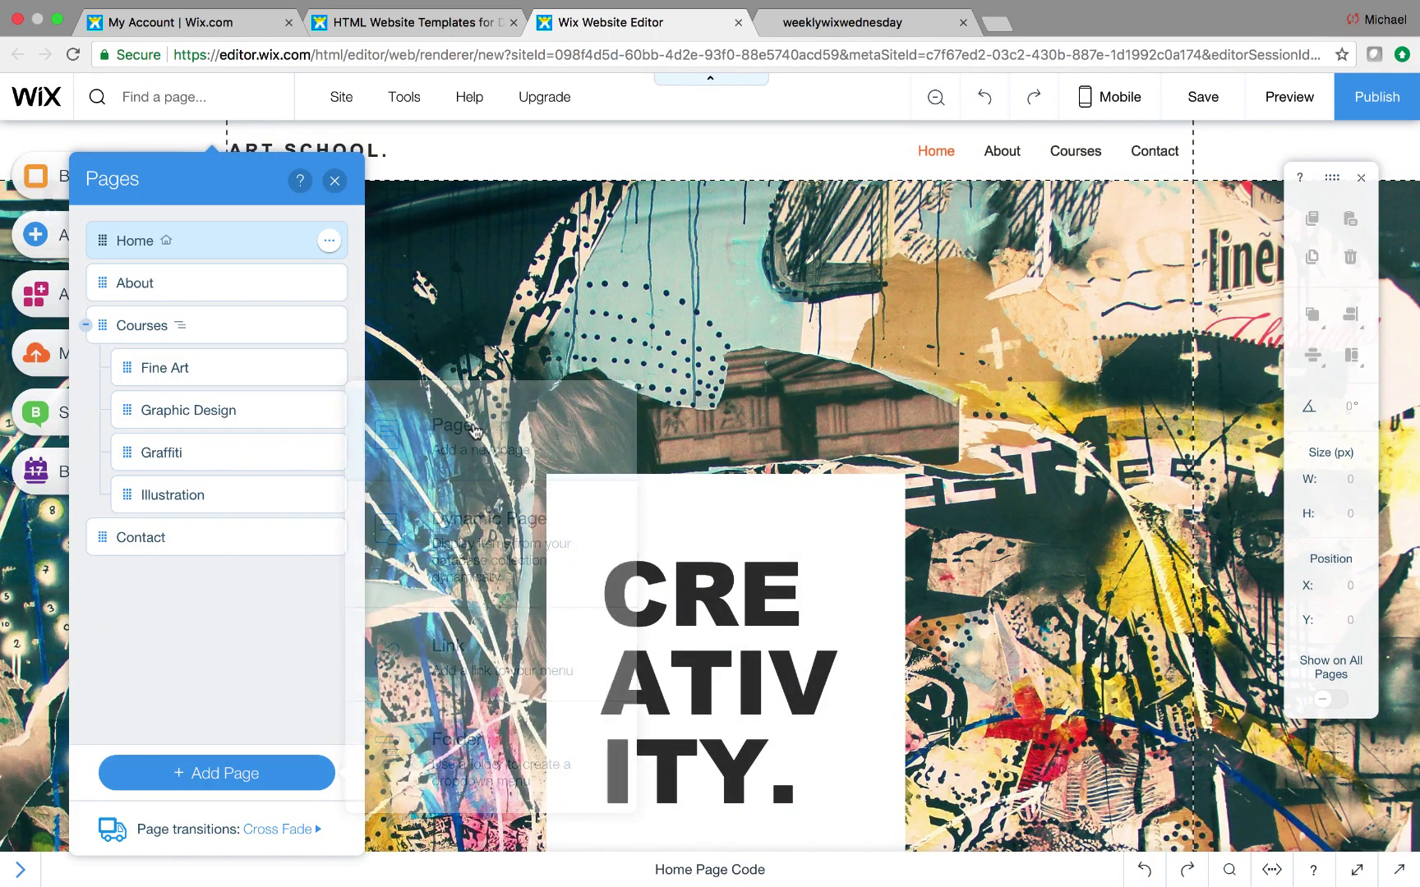
# Rename the new page to 'Online Courses' and close the Pages list.
pyautogui.press('BackSpace')
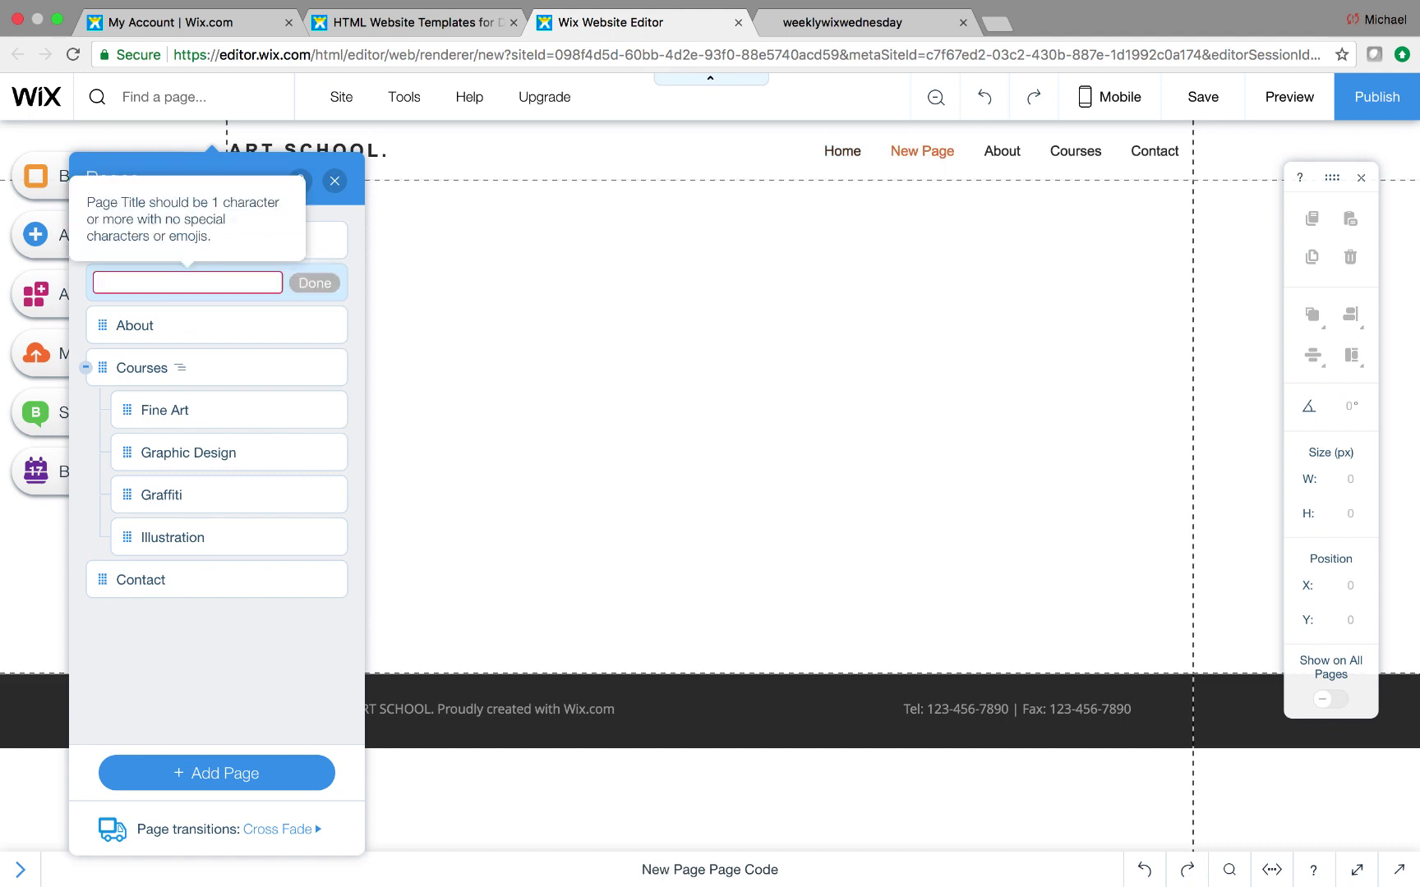
pyautogui.write('Online Courses')
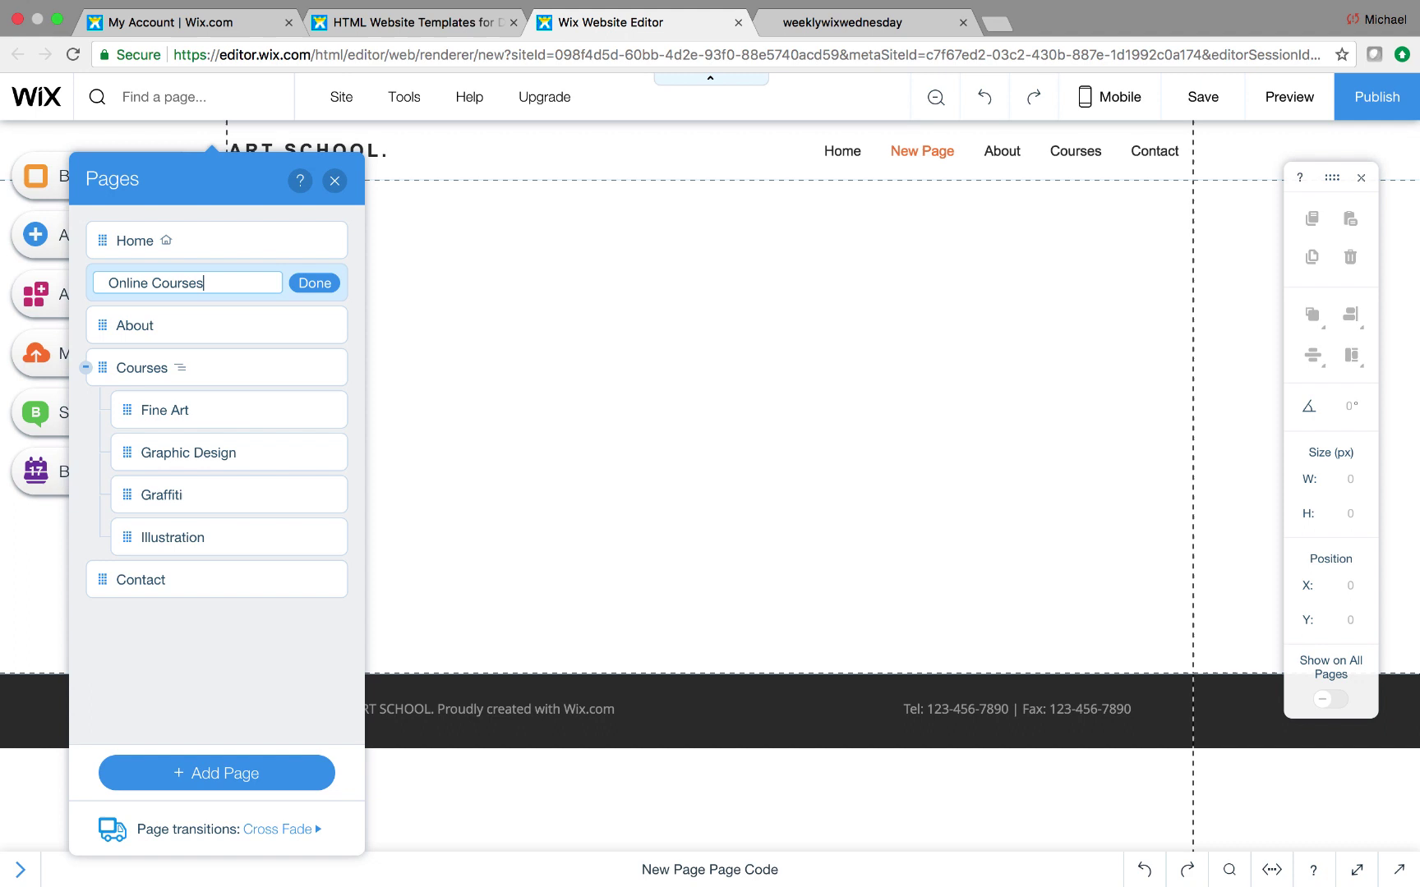
pyautogui.click(319, 283)
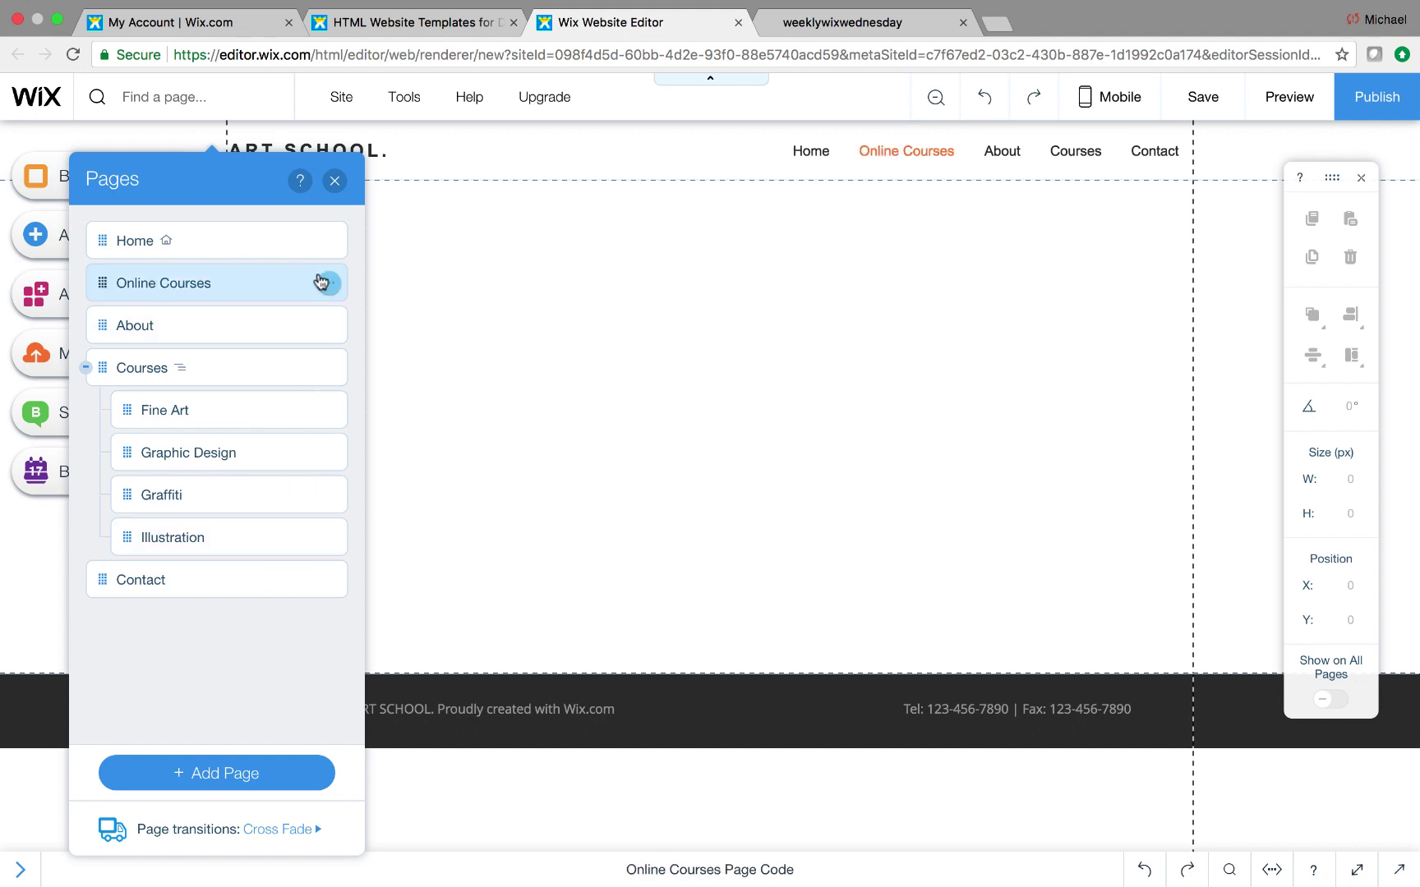
pyautogui.click(334, 182)
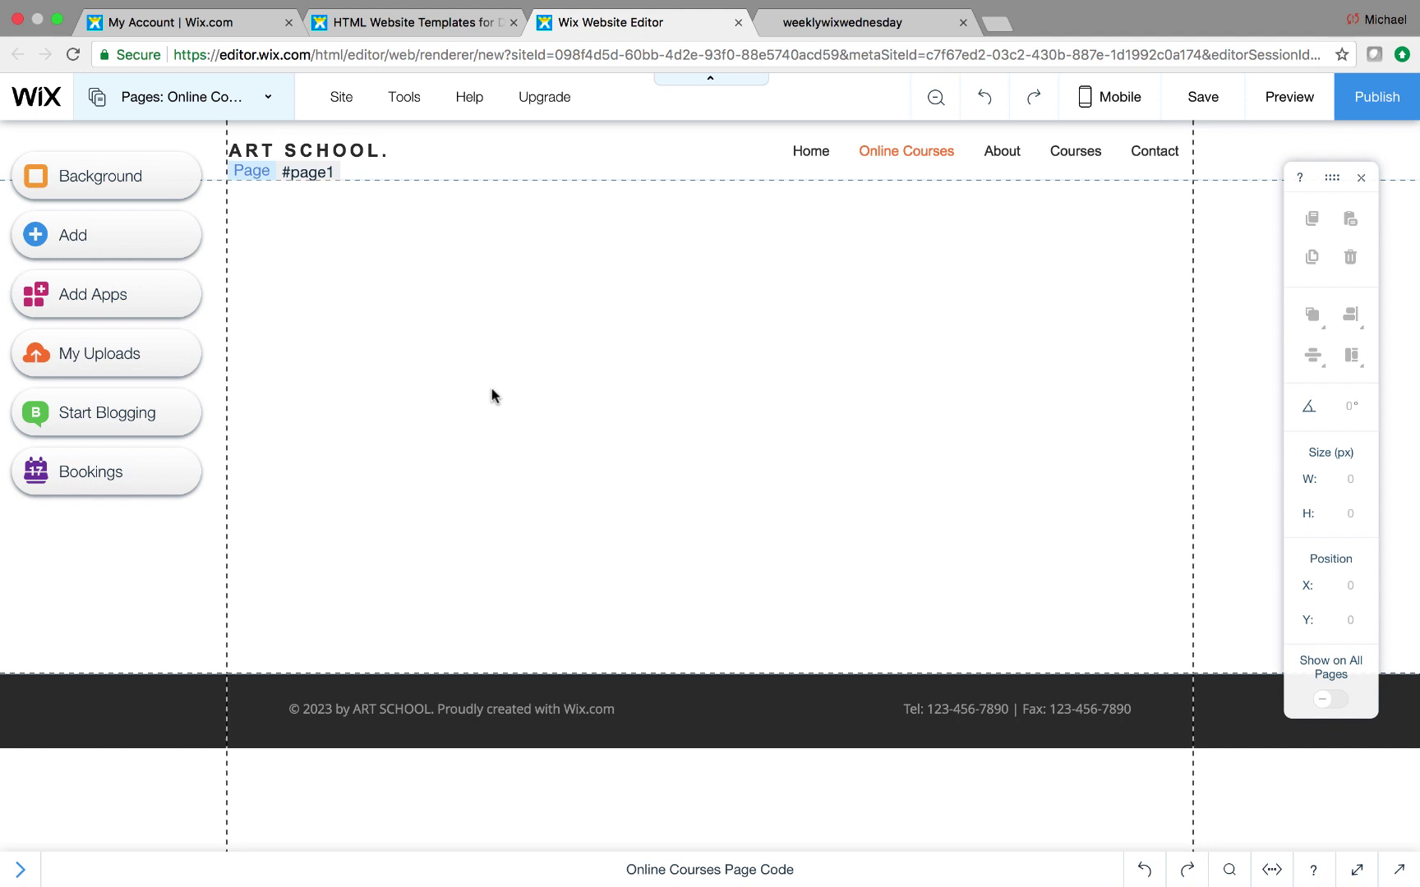
# Search the App Market for 'wix video' and add Wix Video to the Online Courses page.
pyautogui.click(121, 310)
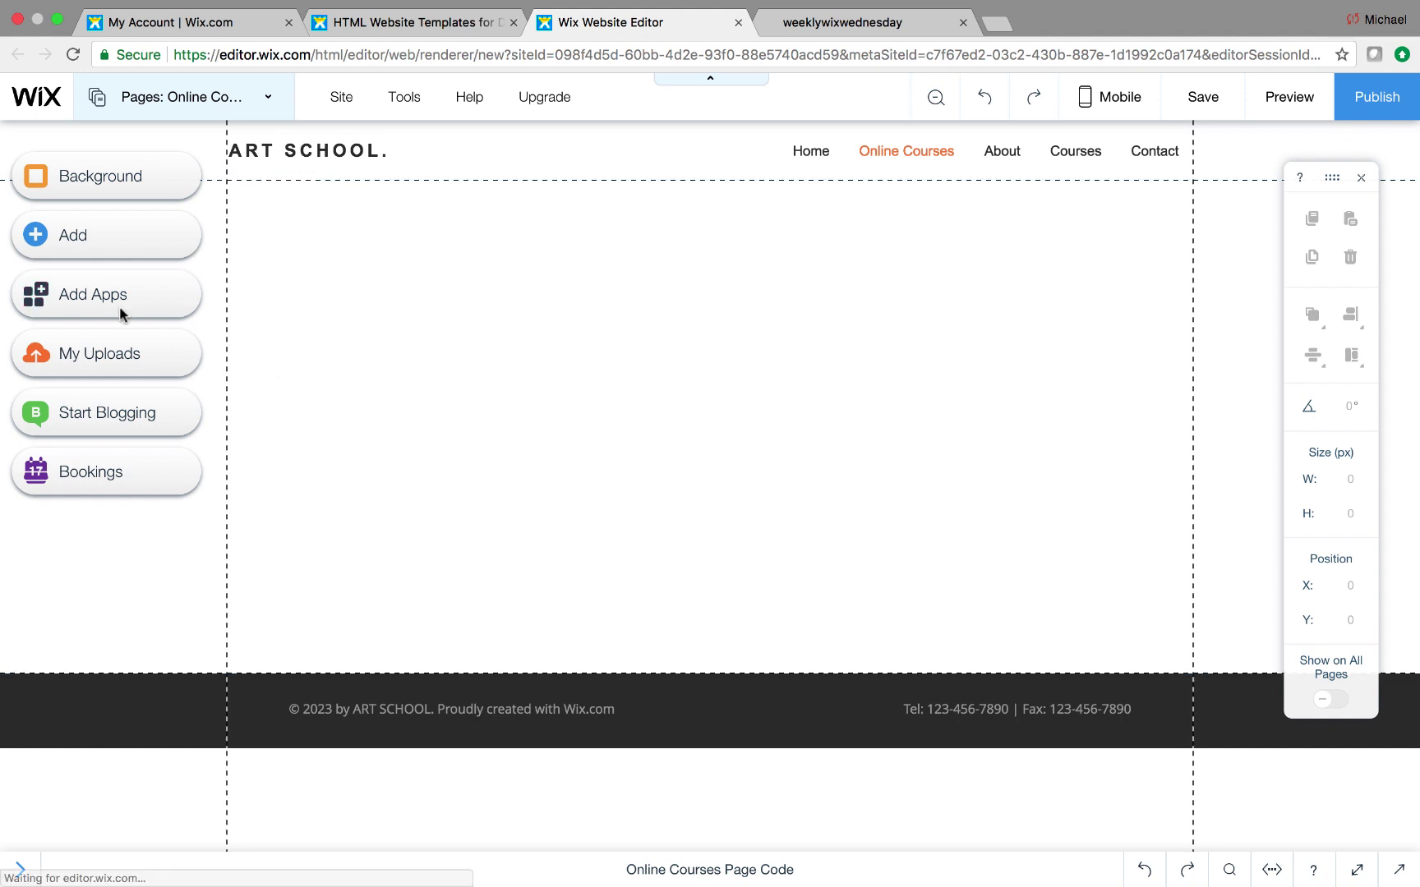
pyautogui.click(1013, 251)
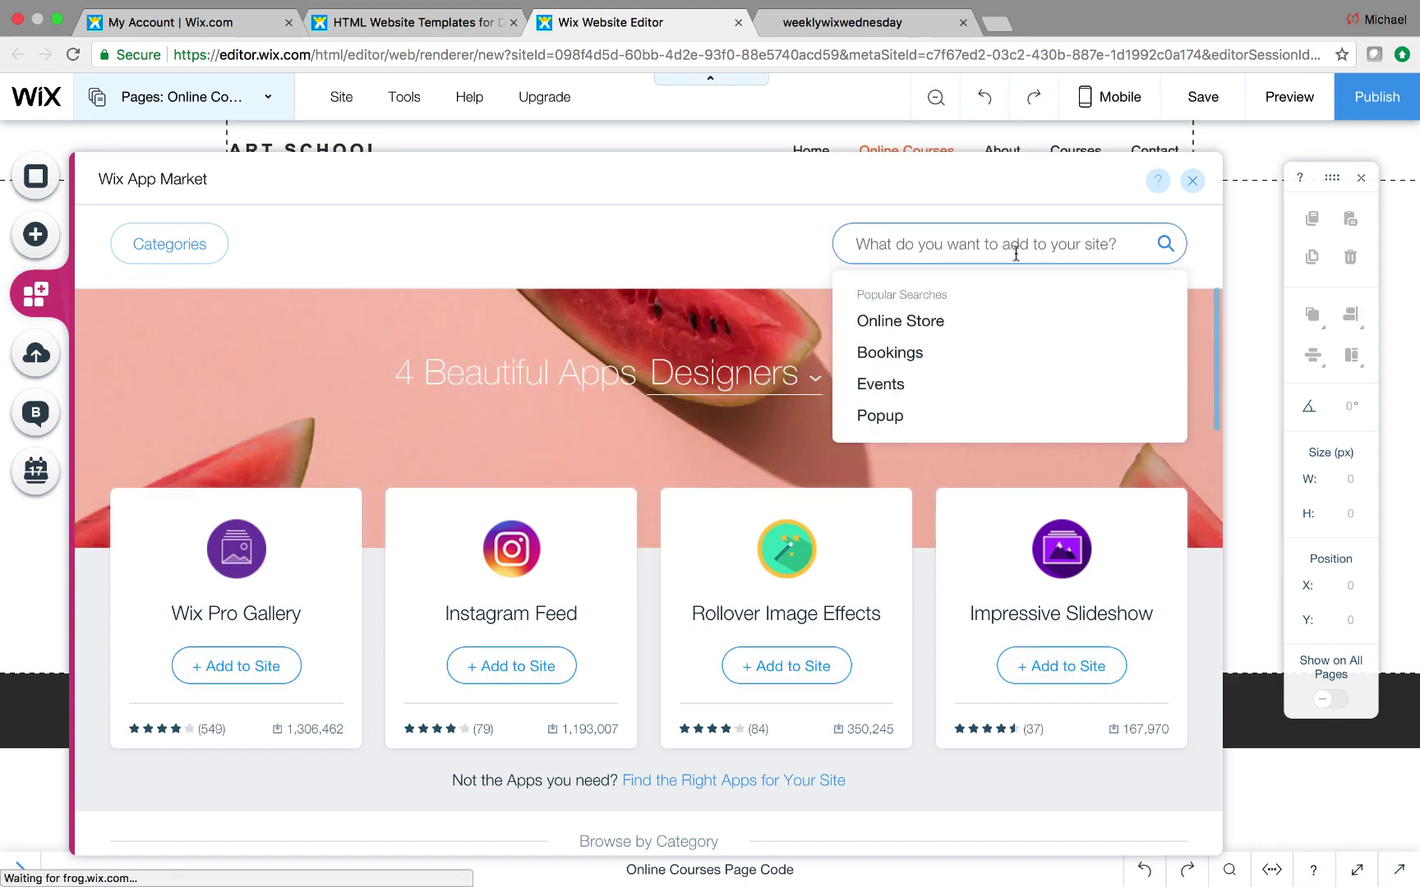
pyautogui.write('wix video')
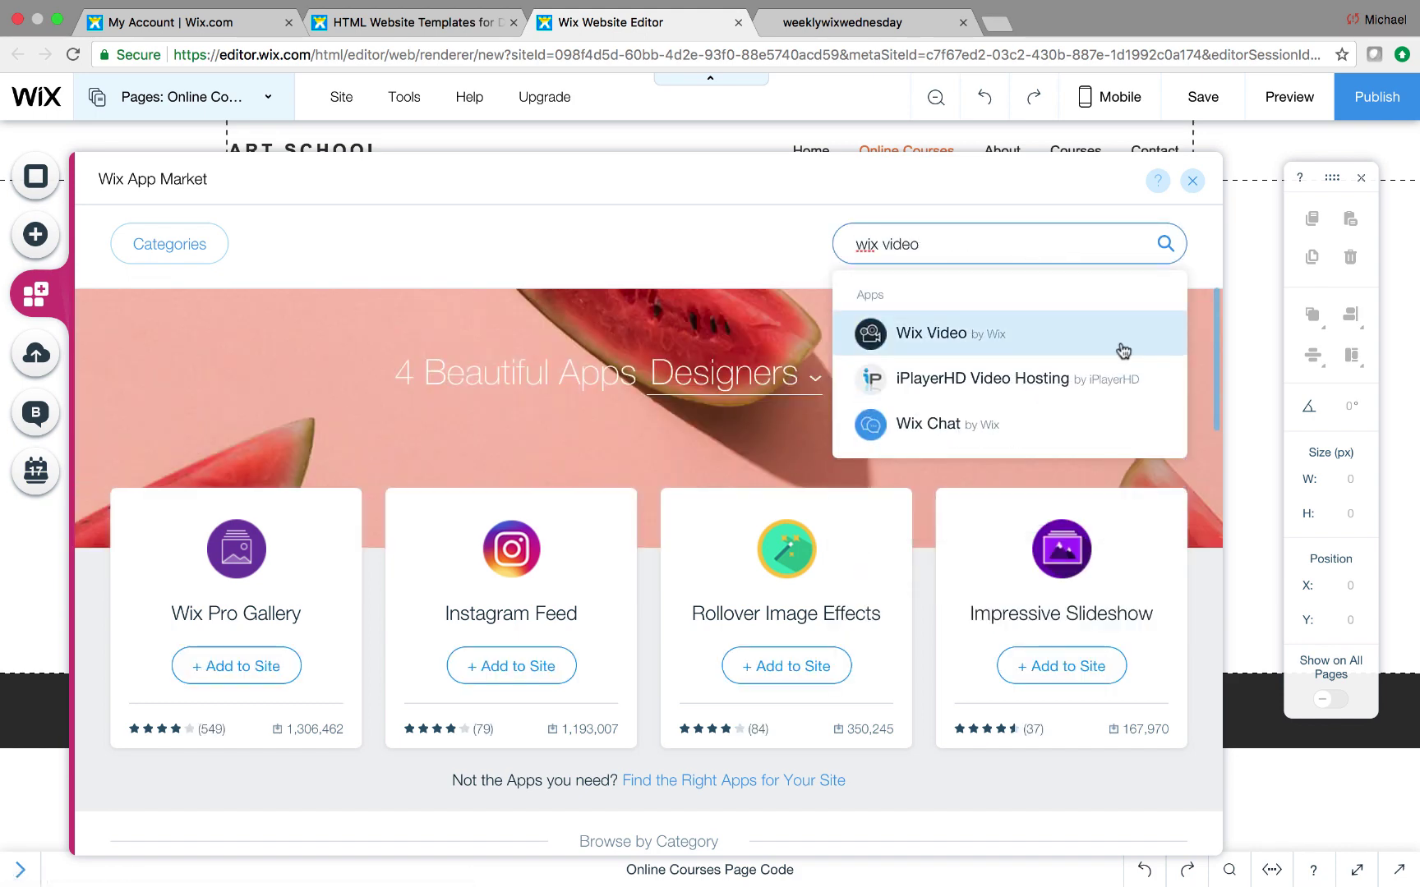
pyautogui.click(1009, 330)
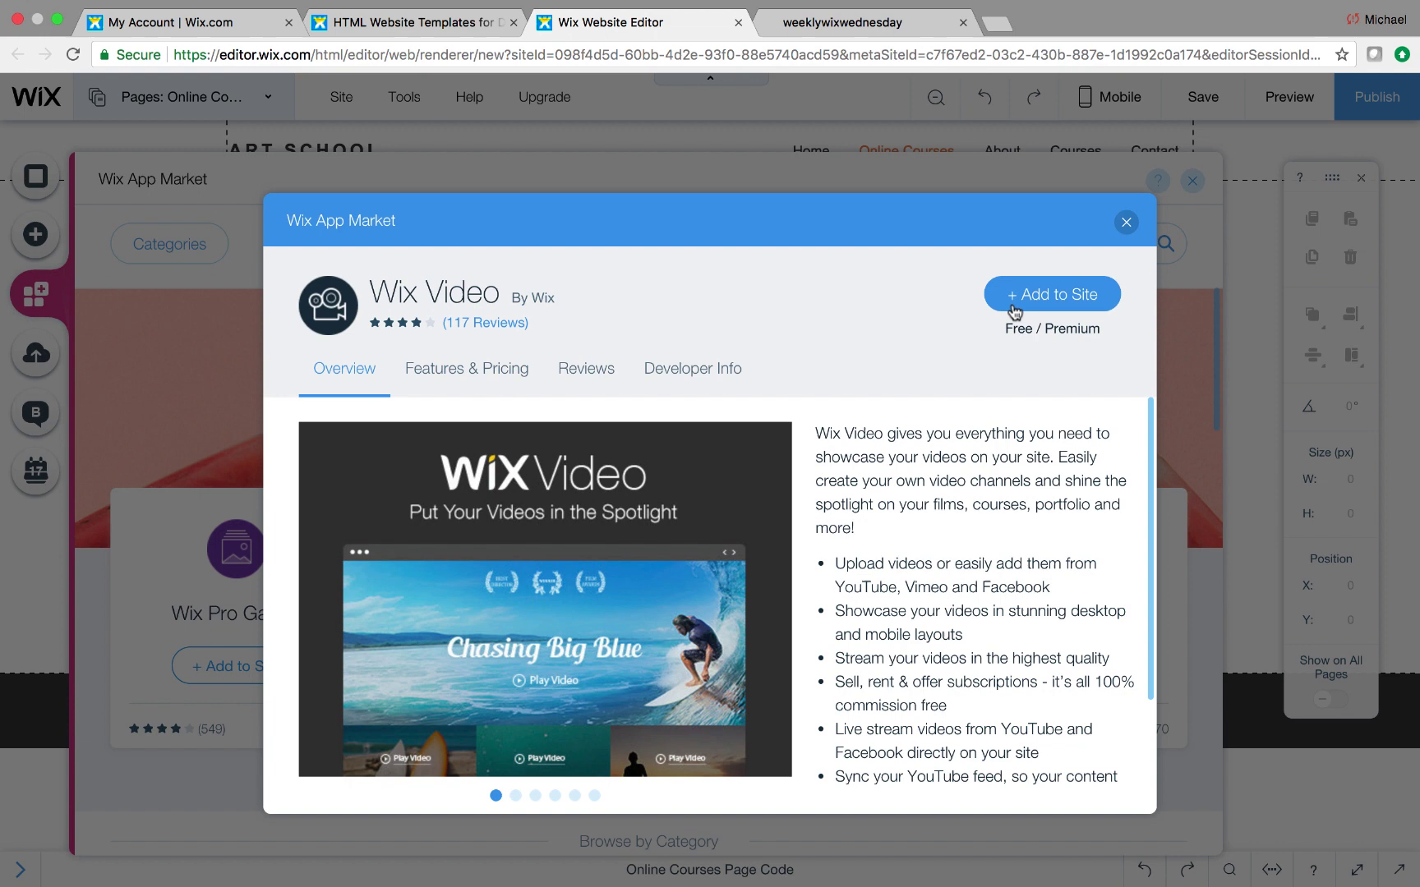
pyautogui.click(1064, 298)
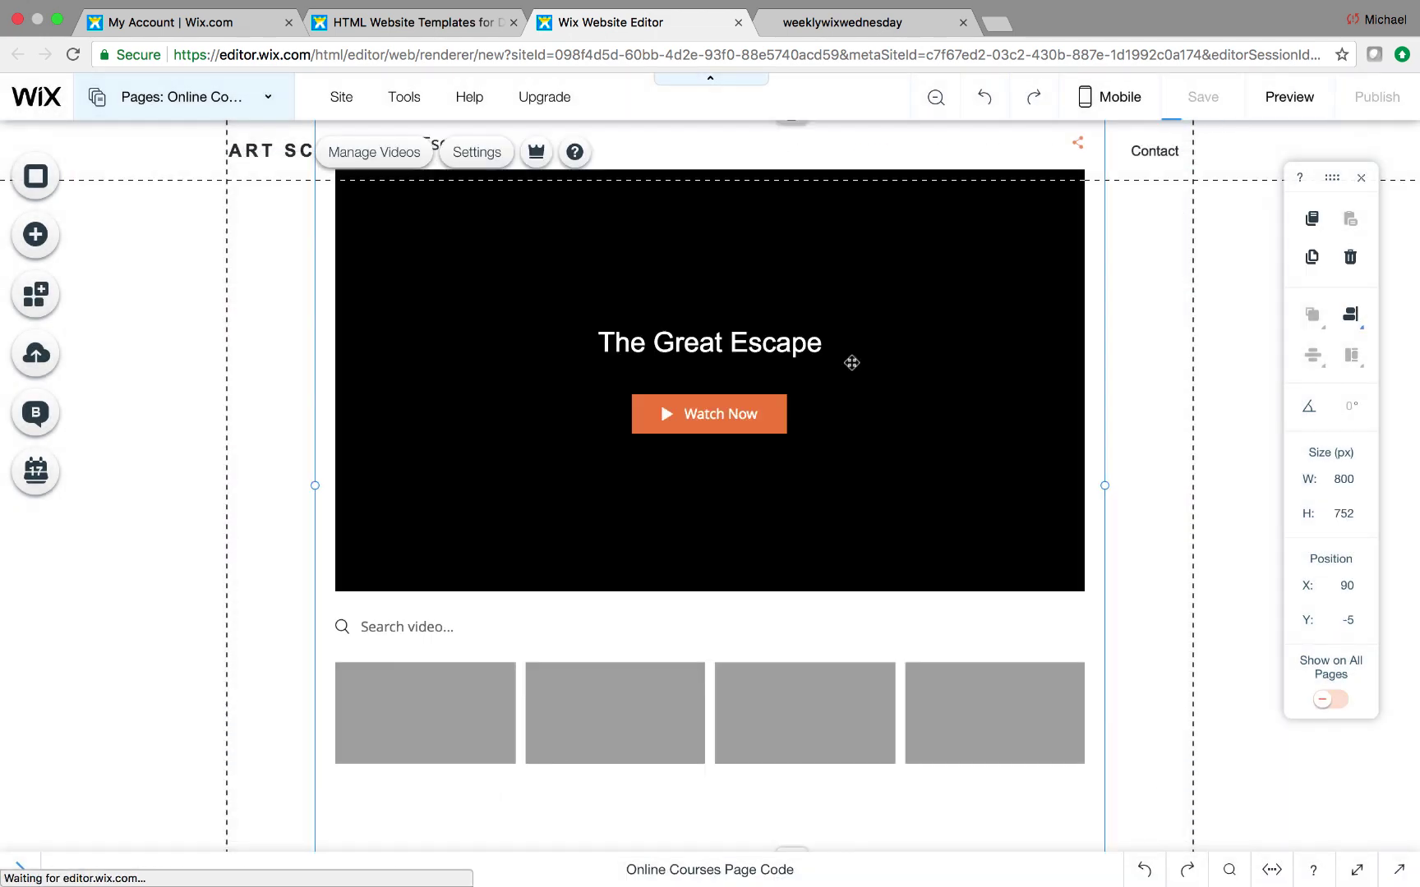
# Move the video channel widget below the ART SCHOOL header.
pyautogui.moveTo(851, 362); pyautogui.dragTo(864, 446)
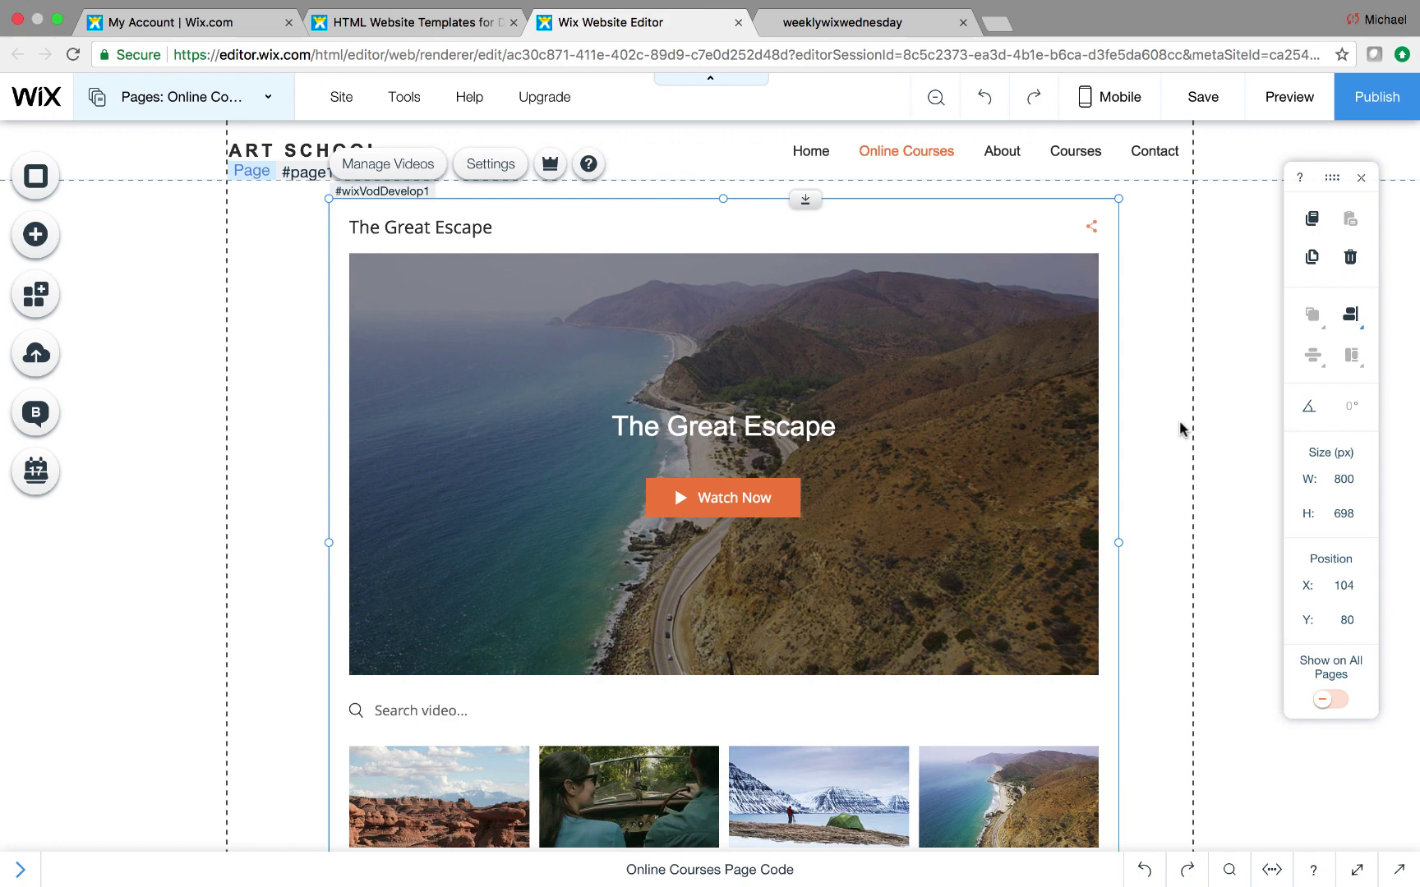
pyautogui.scroll(-3, 1179, 416)
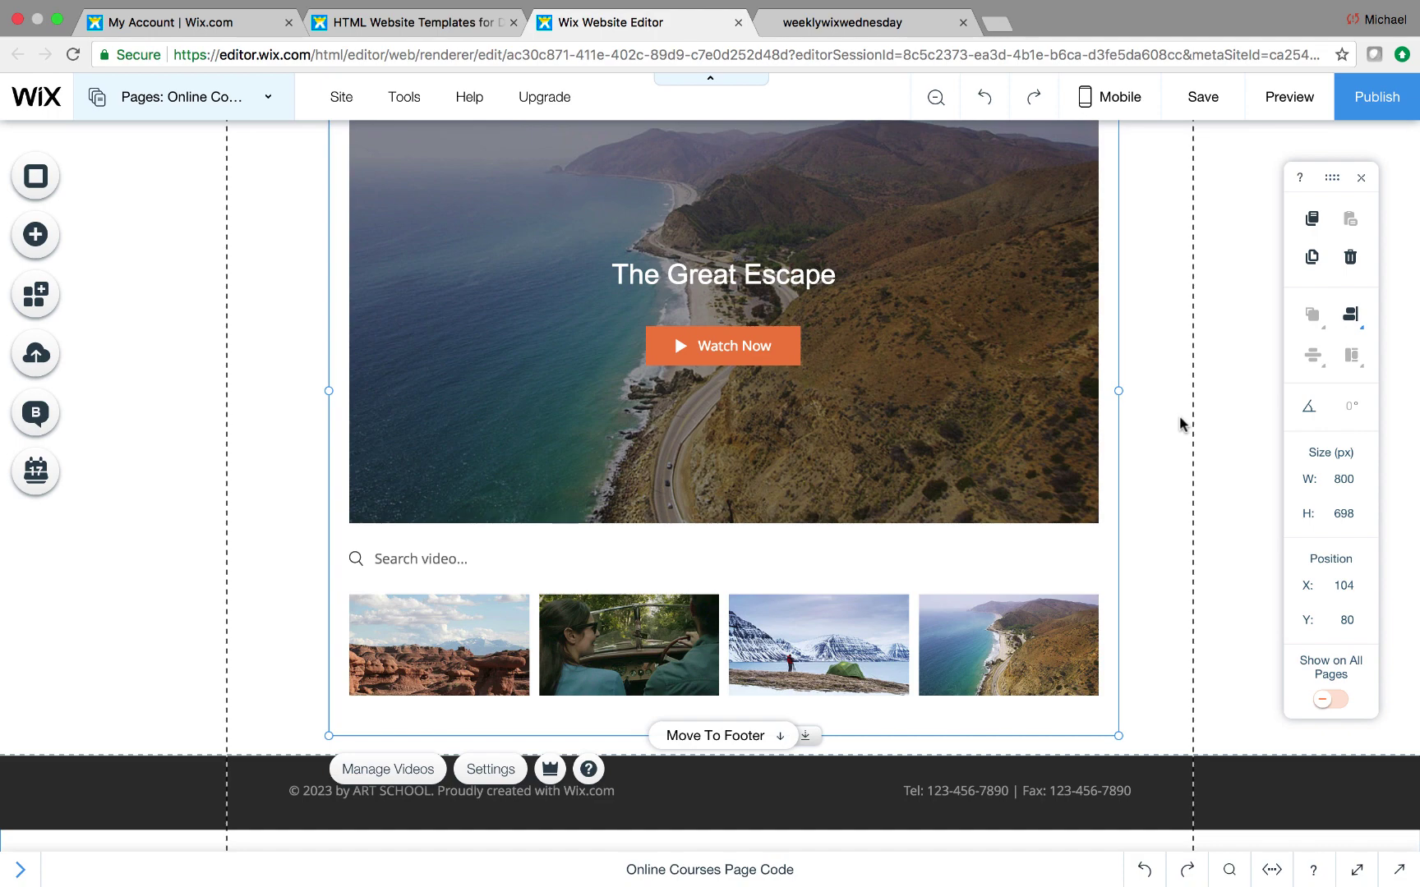
pyautogui.scroll(3, 1179, 415)
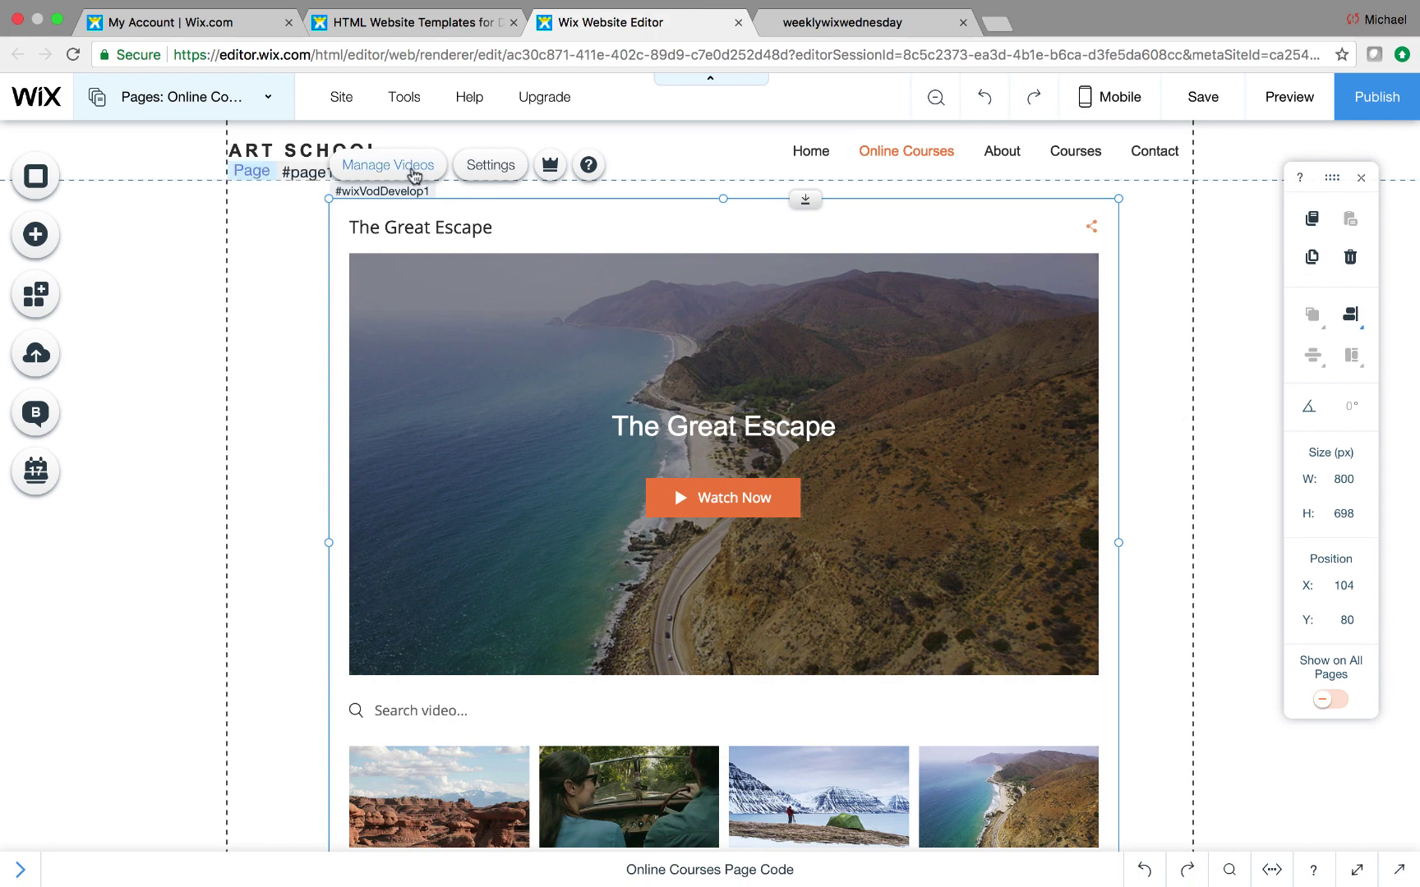
# Open the Wix Video manager from the channel widget's Manage Videos button.
pyautogui.click(414, 175)
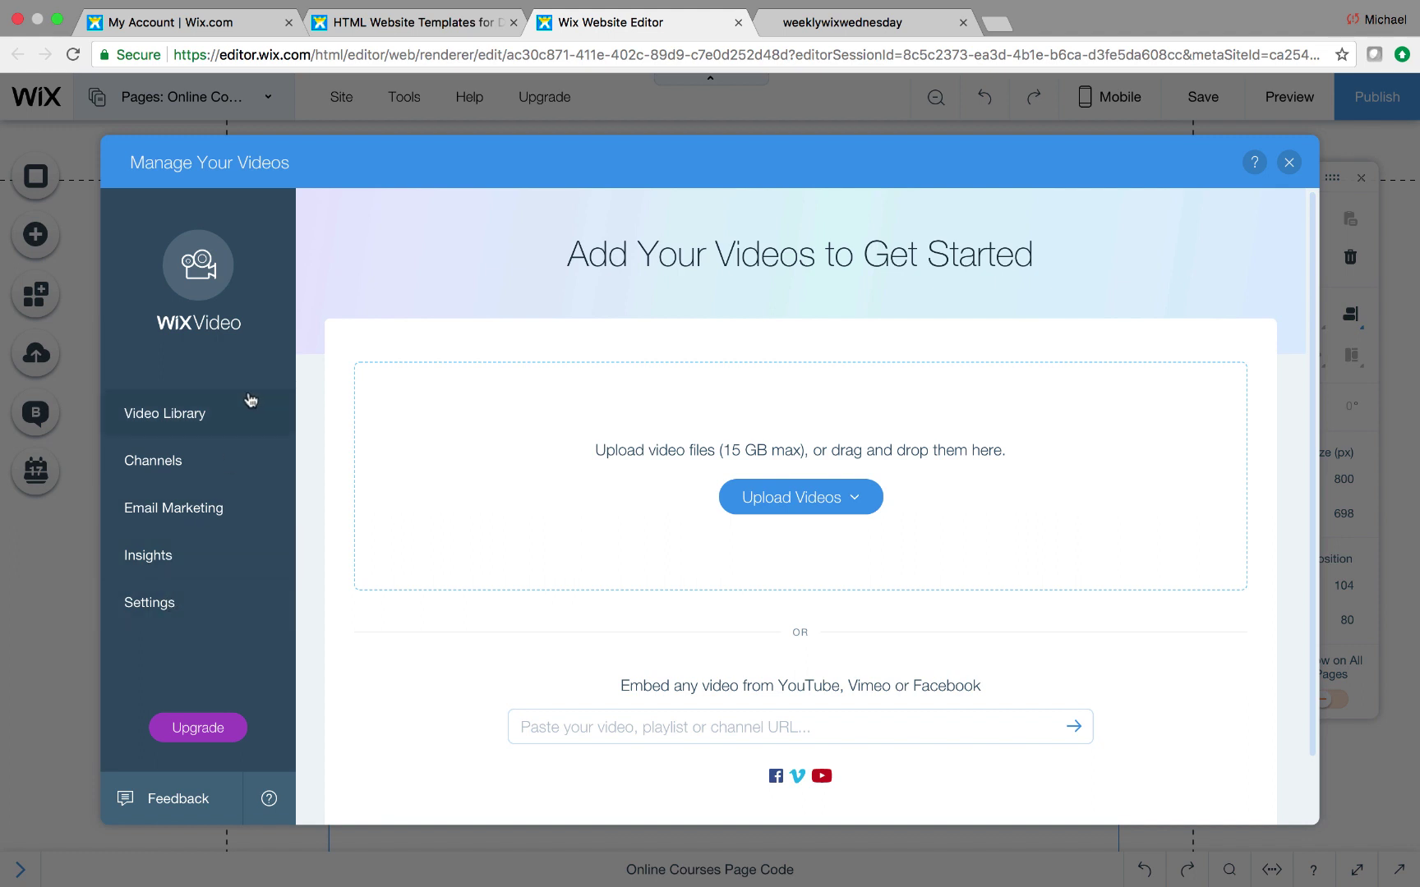
pyautogui.scroll(-2, 748, 544)
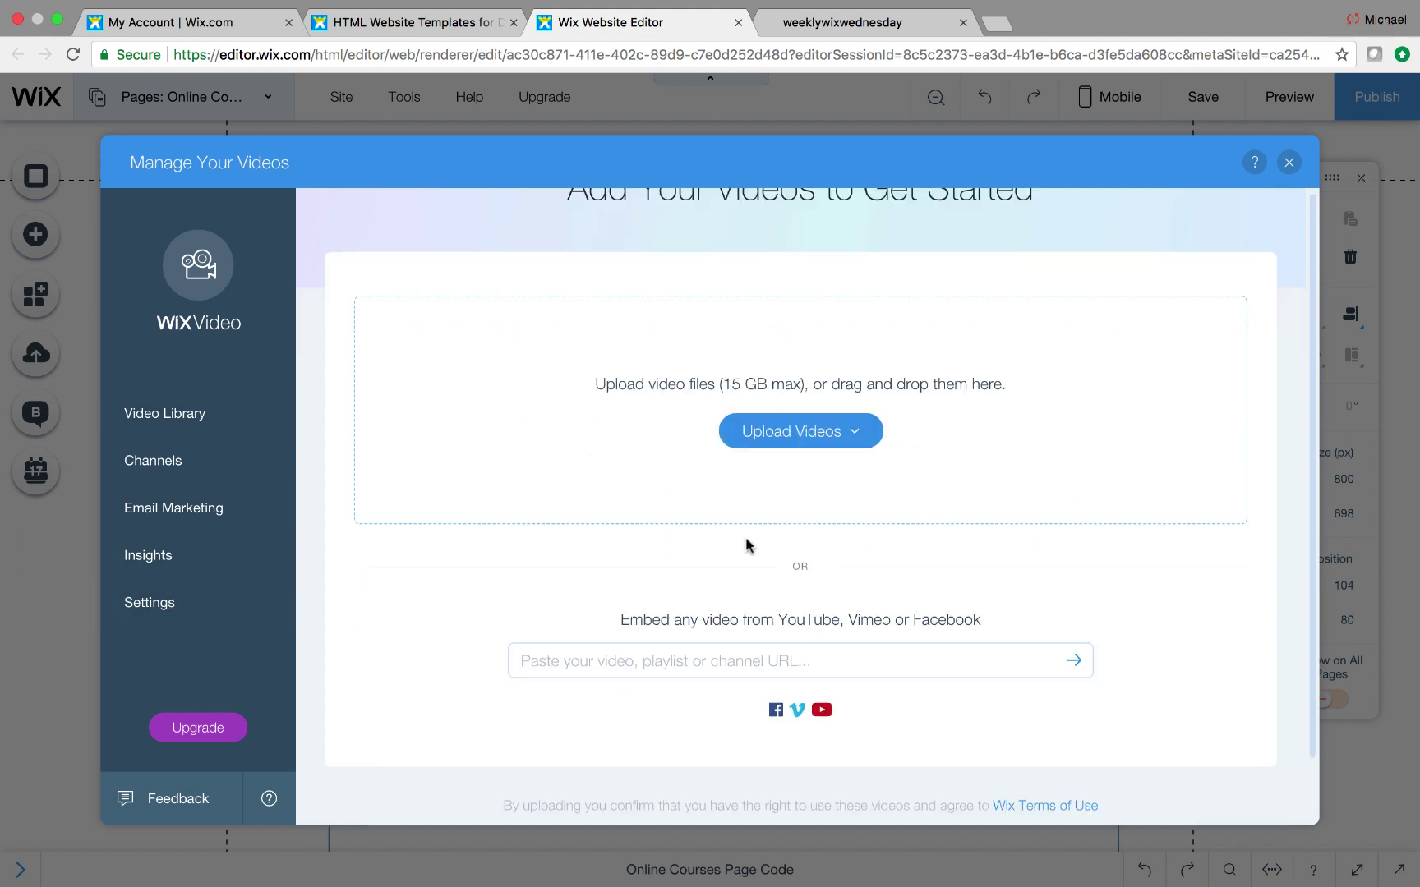
pyautogui.scroll(2, 745, 542)
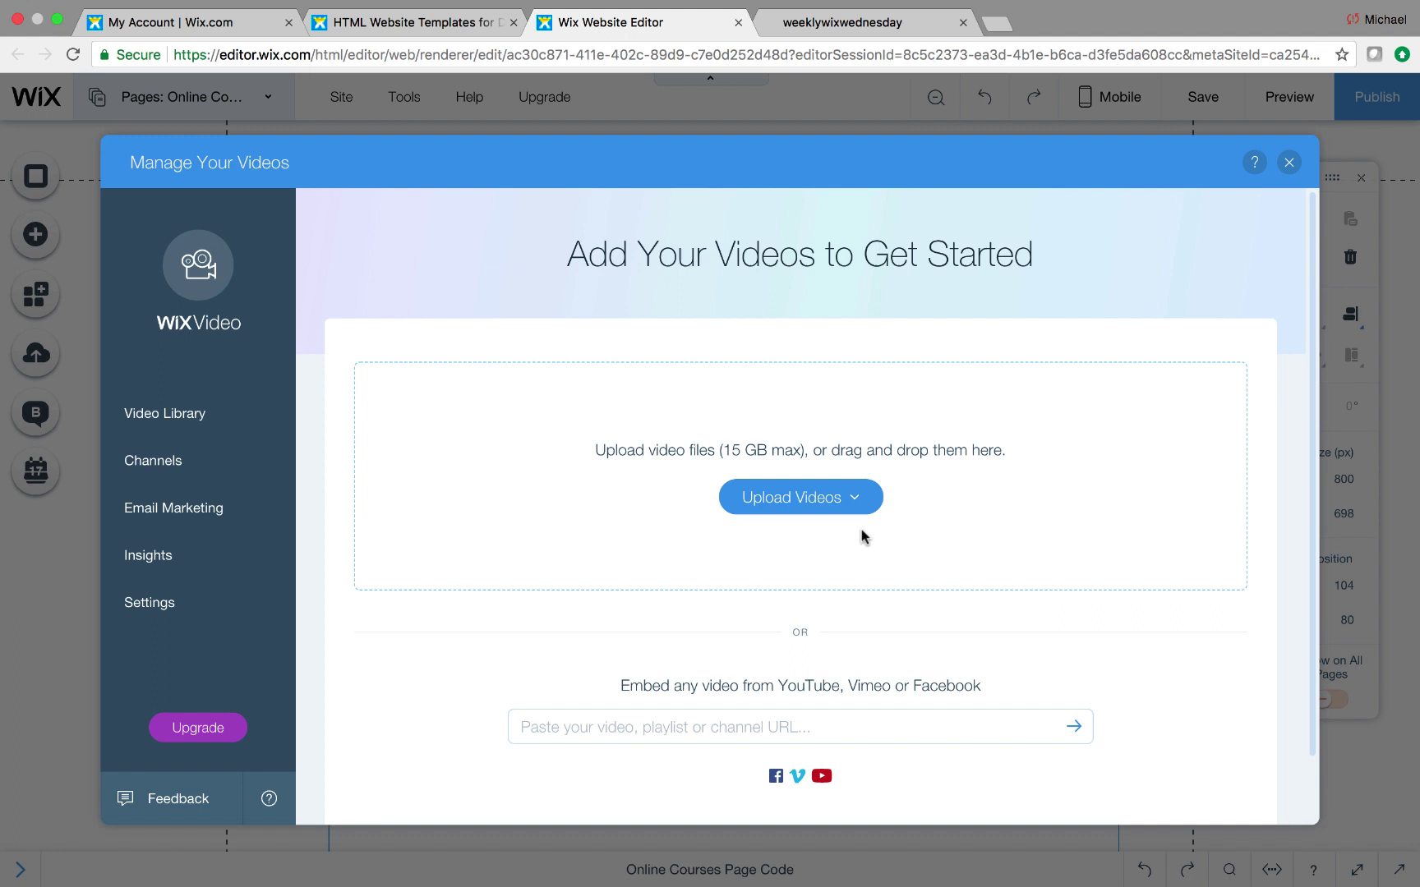
# Review the available sources in the Upload Videos dropdown.
pyautogui.click(859, 500)
pyautogui.click(1073, 526)
pyautogui.click(825, 507)
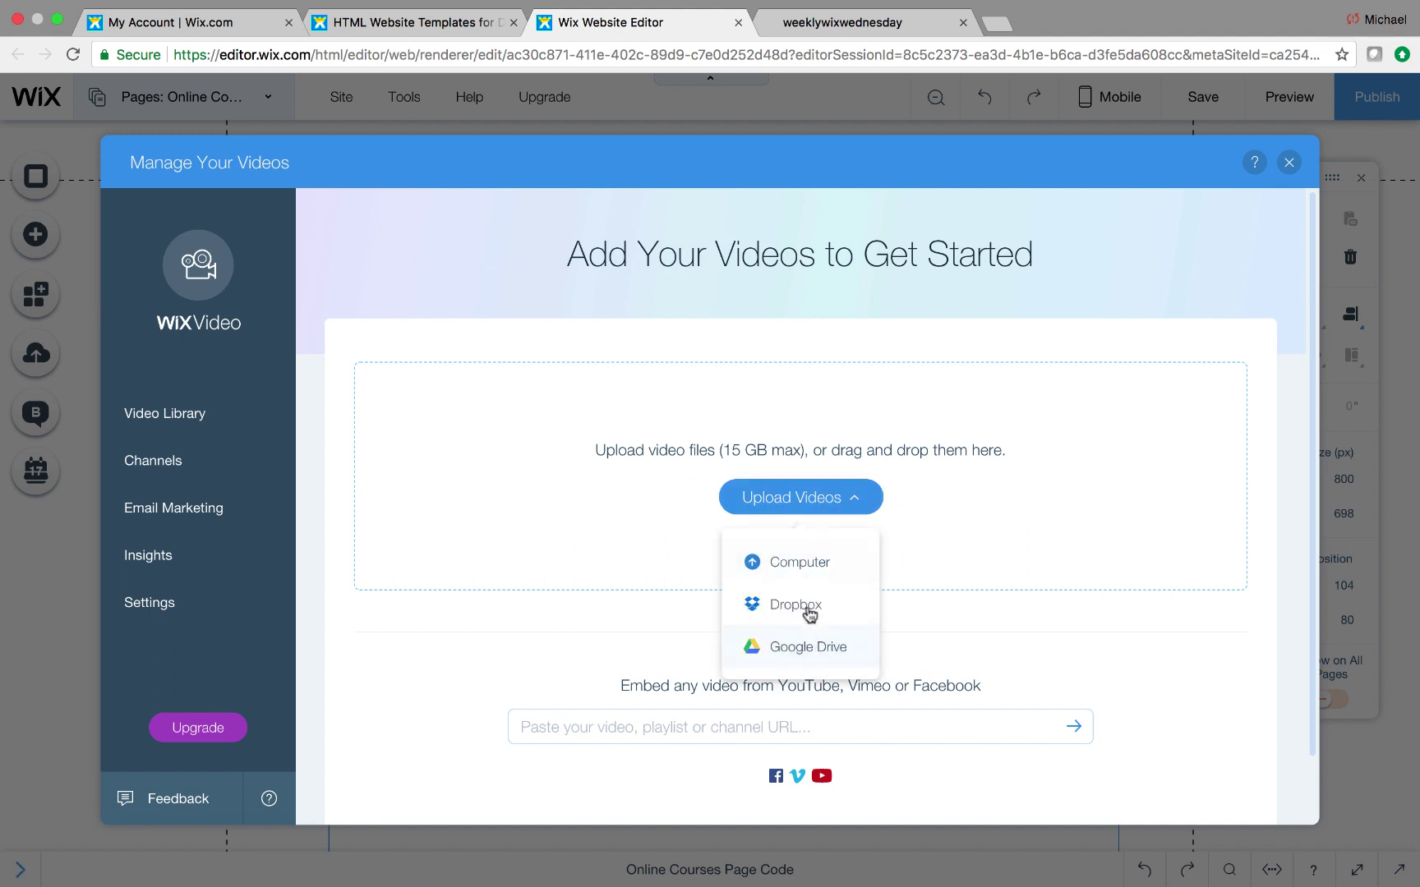
pyautogui.click(1001, 617)
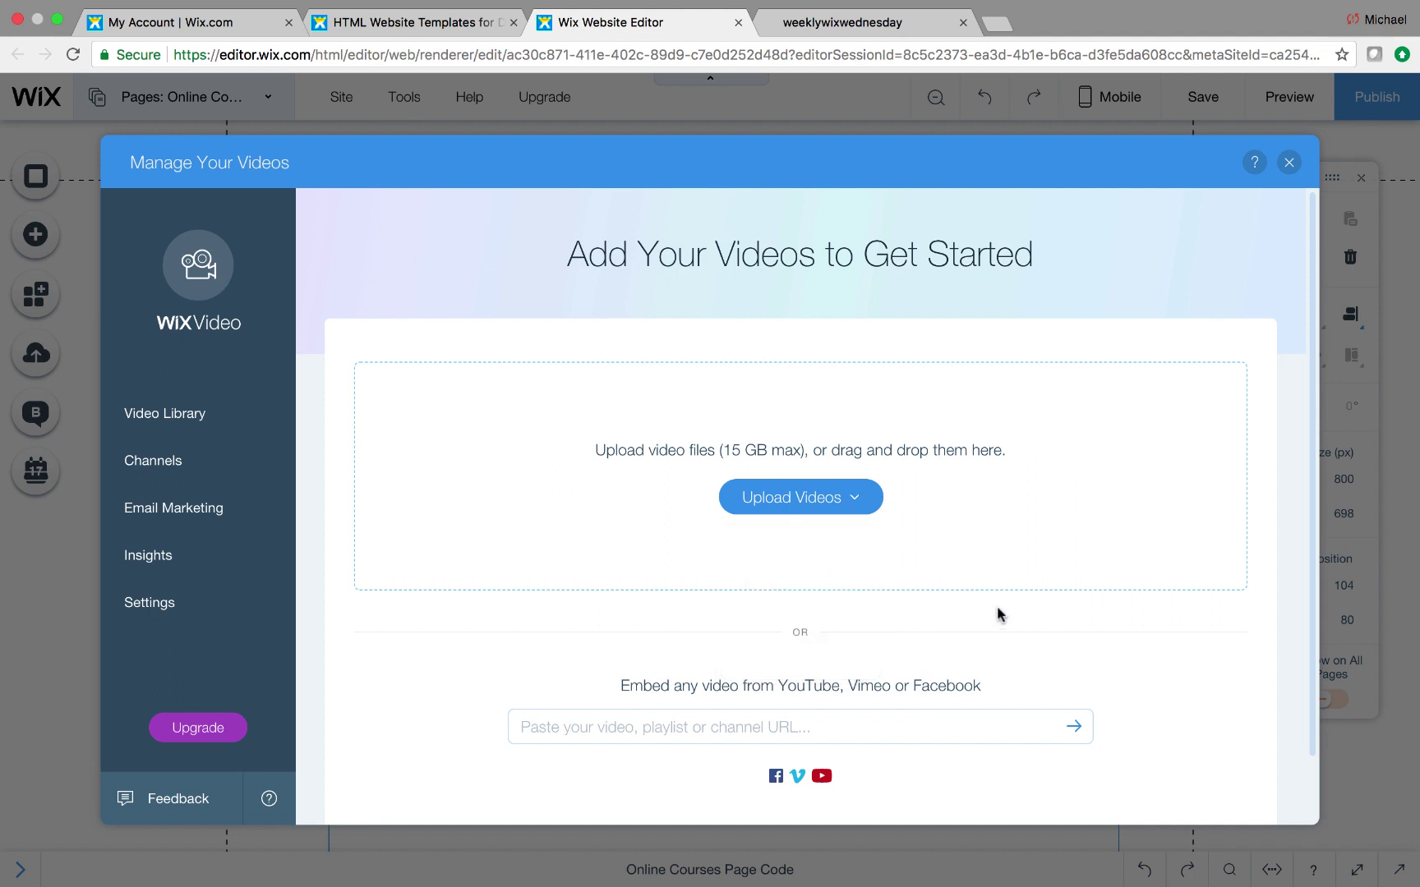
pyautogui.scroll(-2, 984, 639)
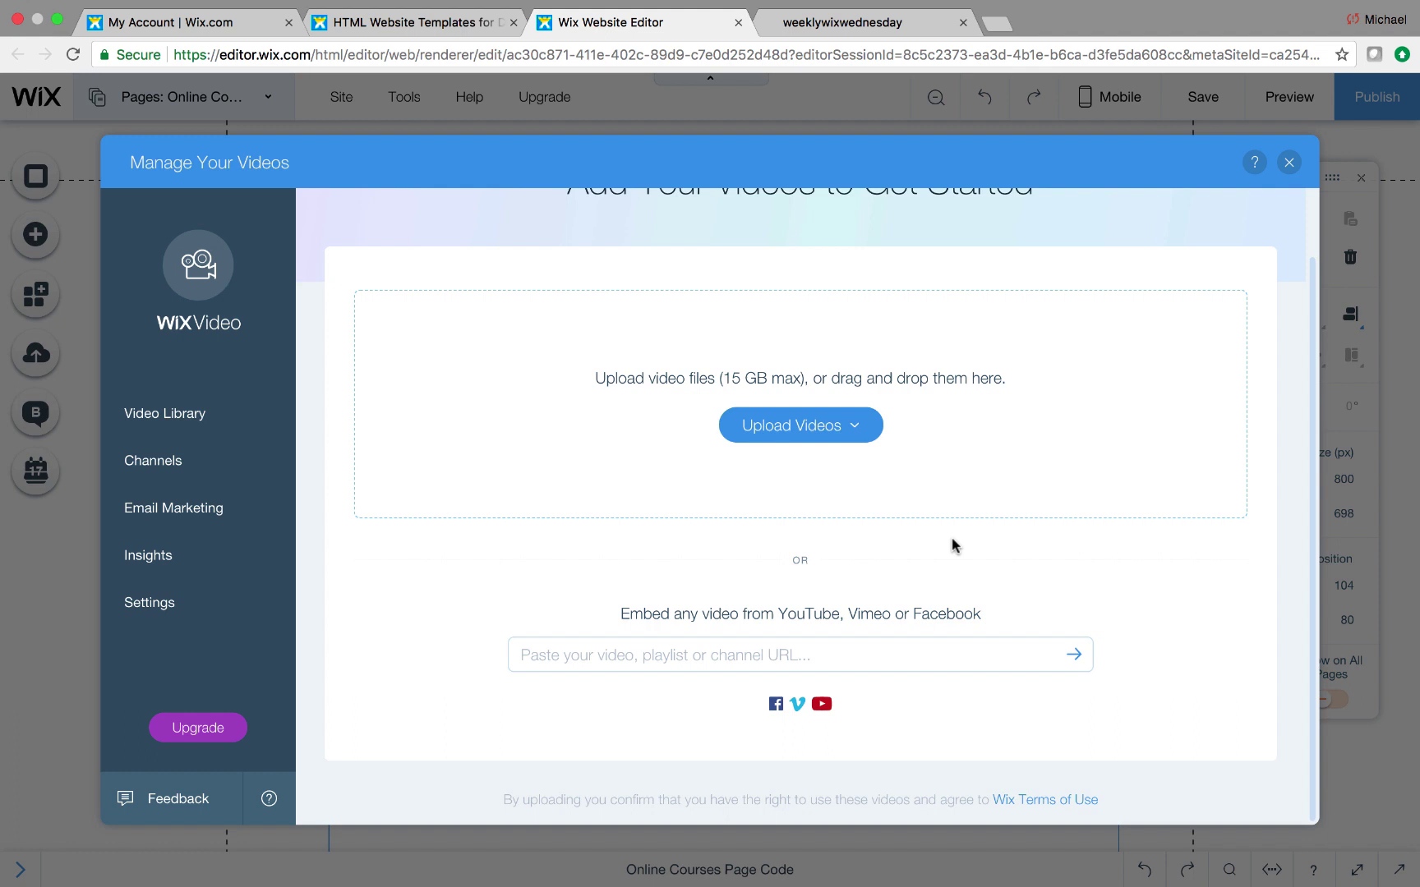
pyautogui.scroll(2, 951, 544)
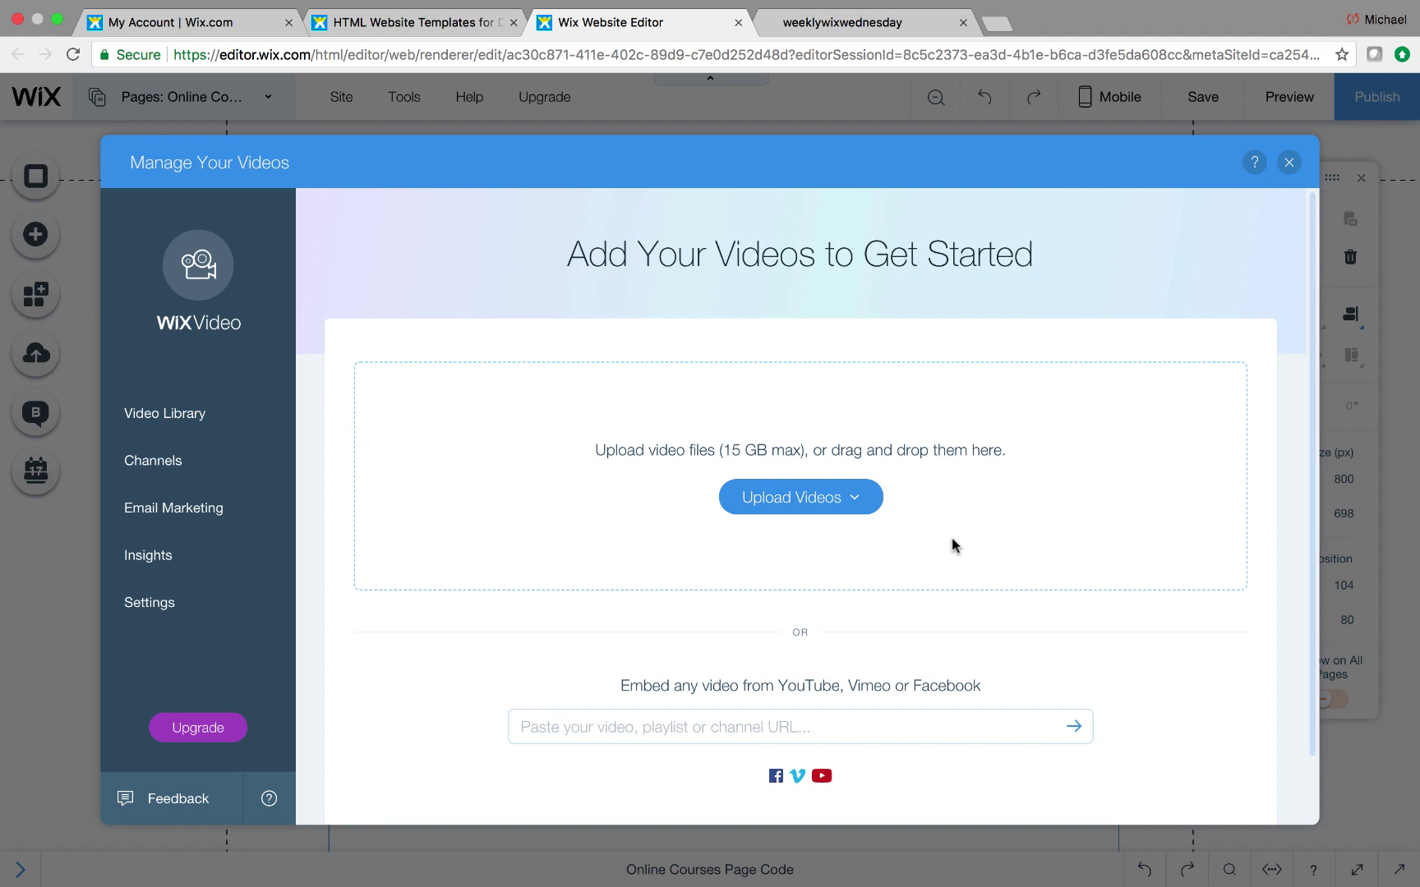
pyautogui.click(824, 502)
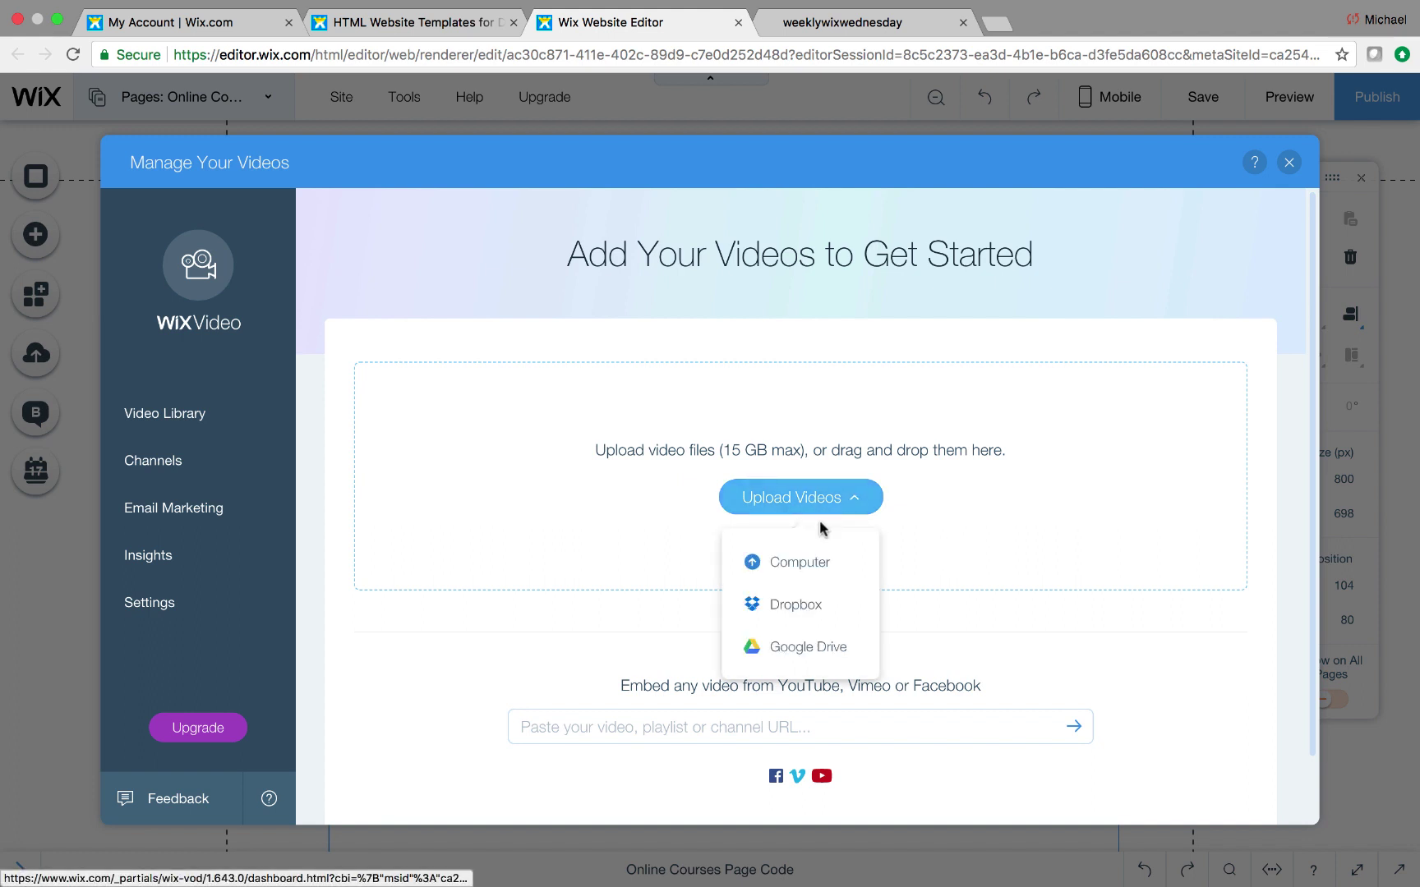
pyautogui.click(1014, 639)
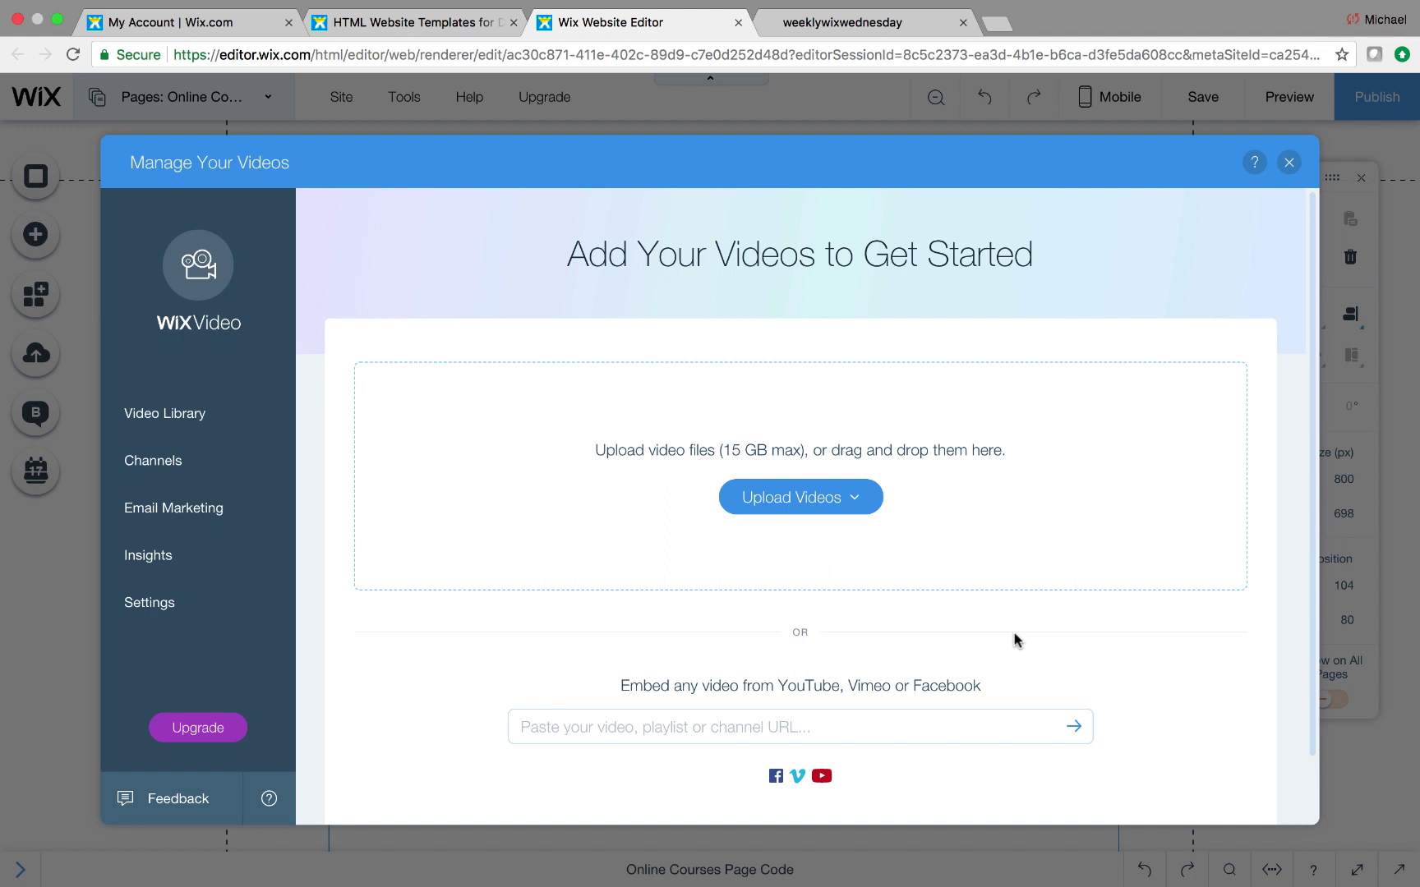
pyautogui.scroll(-1, 1014, 639)
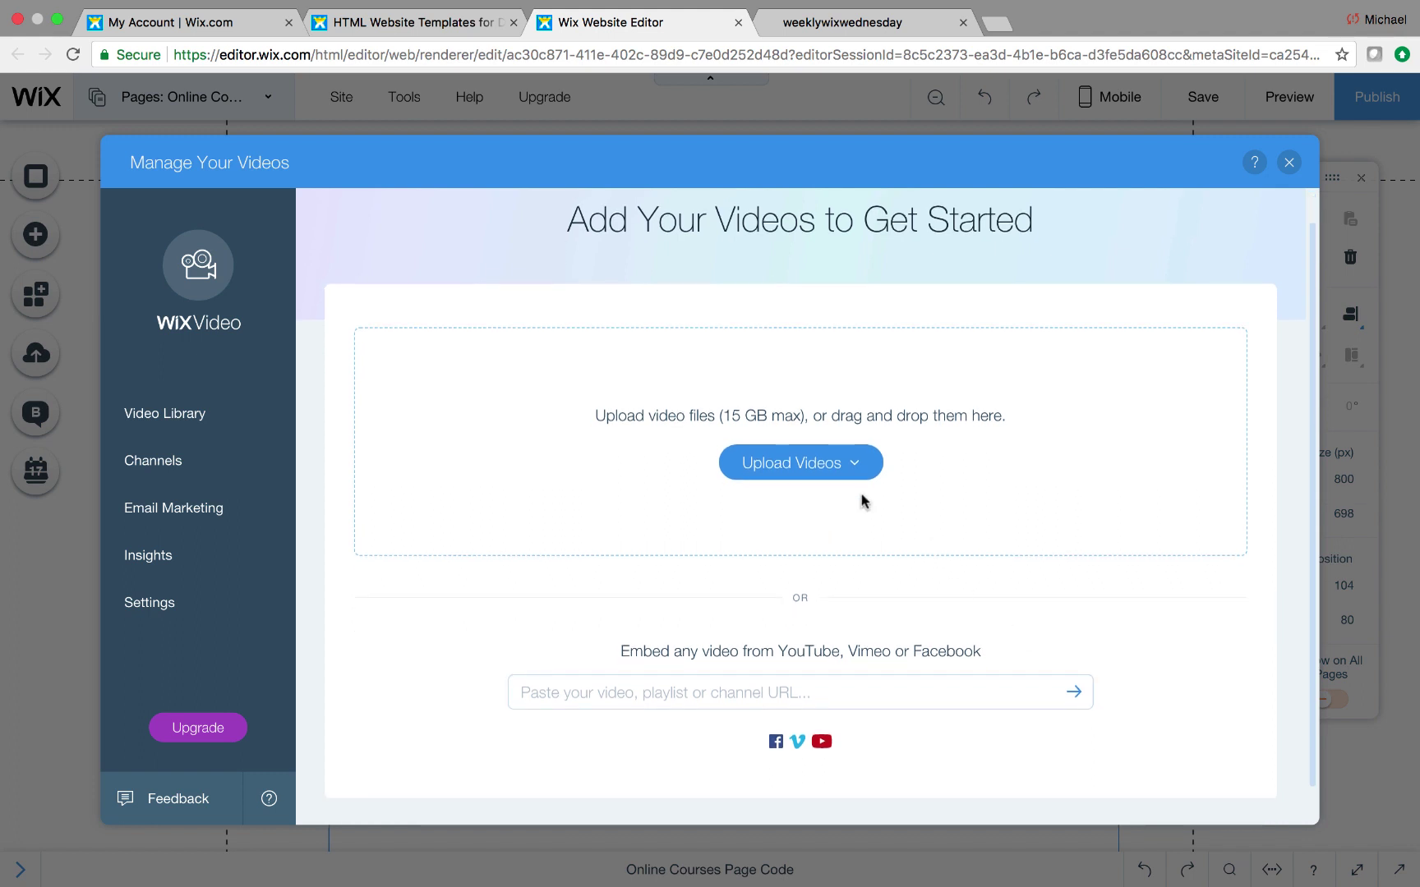
pyautogui.click(838, 468)
# Go to Channels and open My Channel: 0 videos, $4.99 monthly subscription.
pyautogui.click(168, 465)
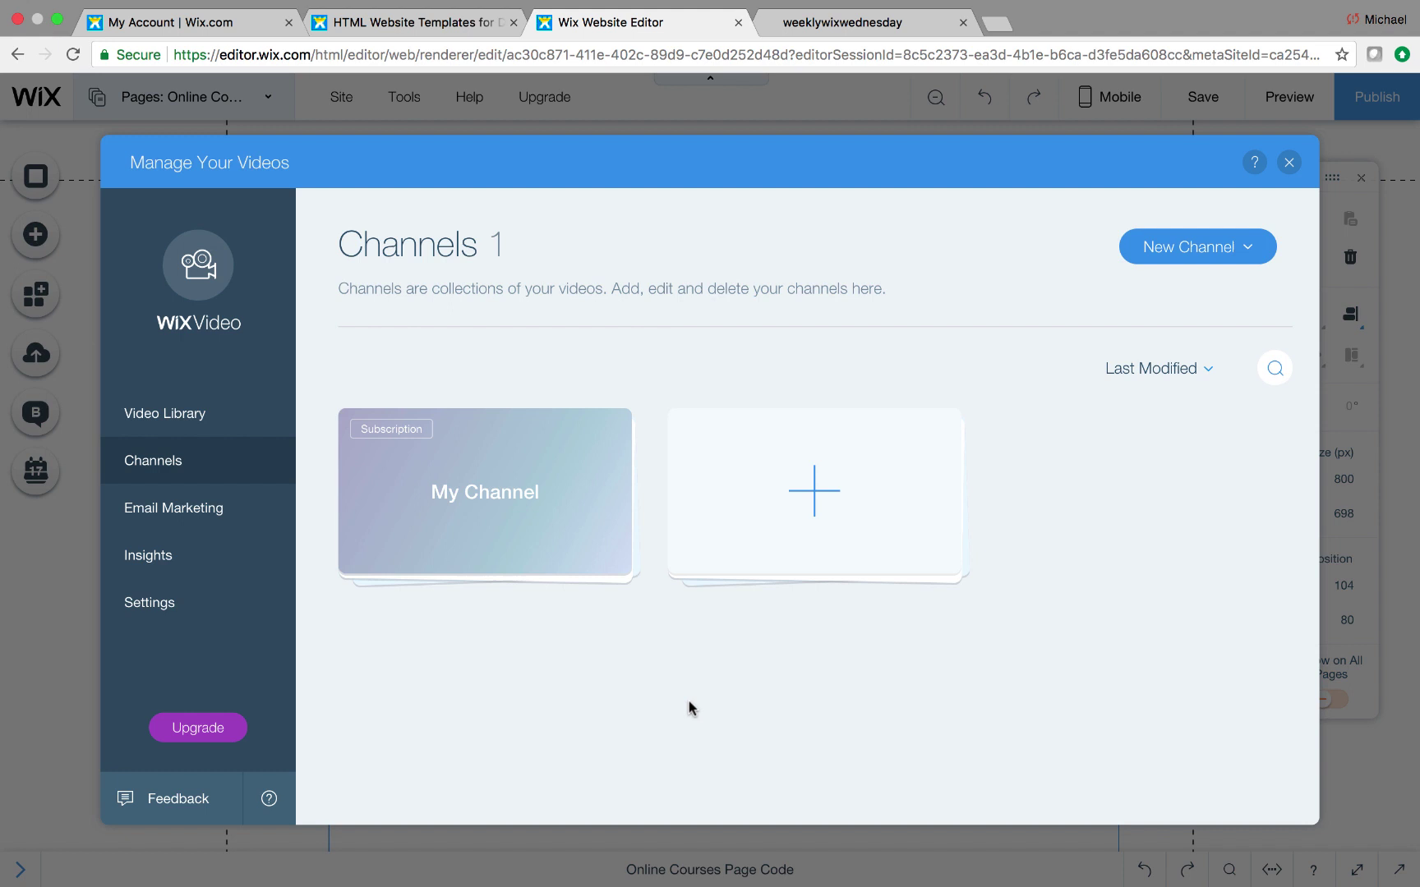
pyautogui.moveTo(553, 514)
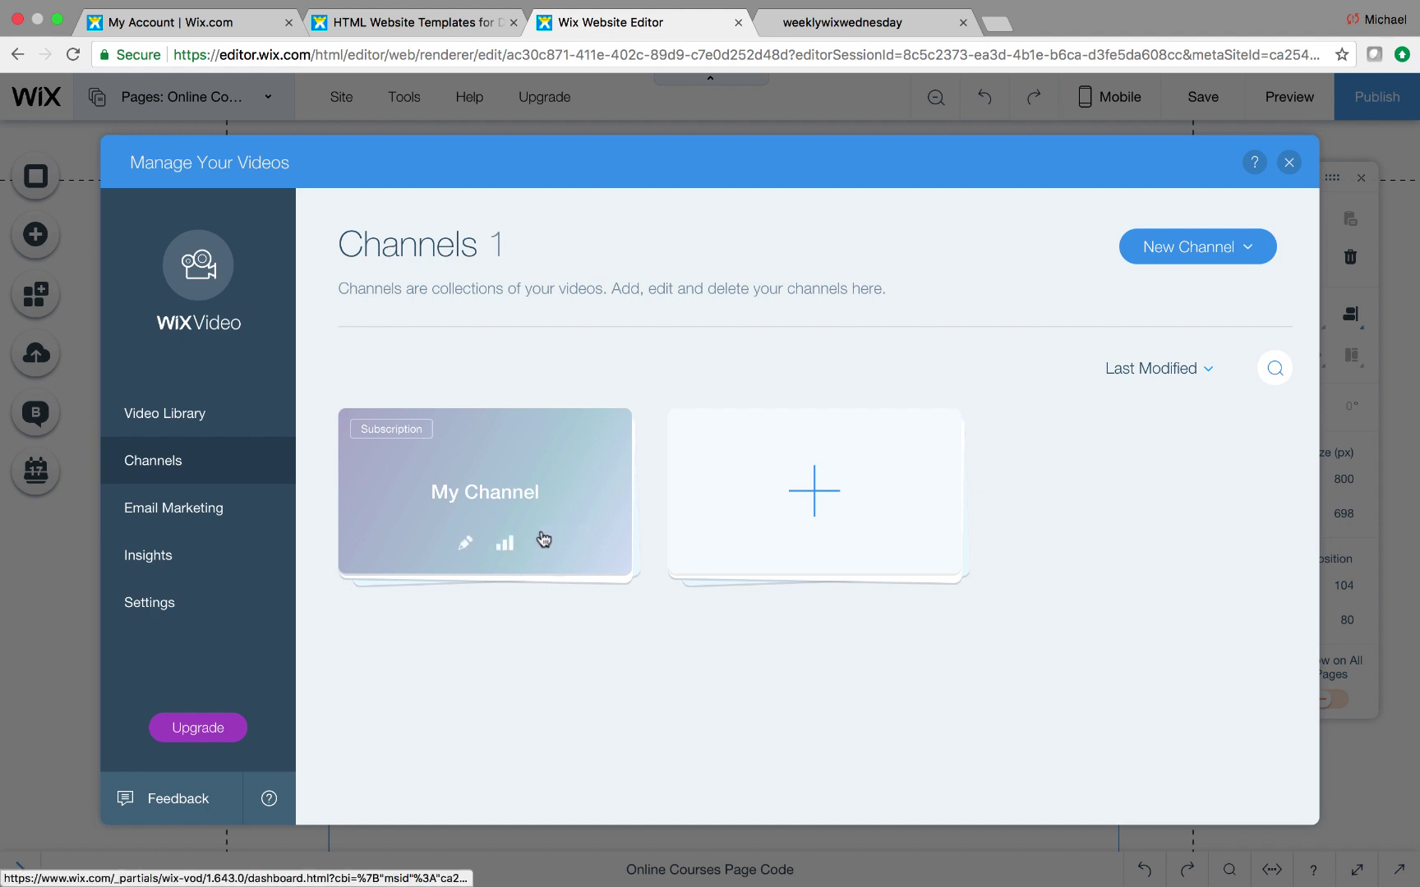
pyautogui.click(466, 547)
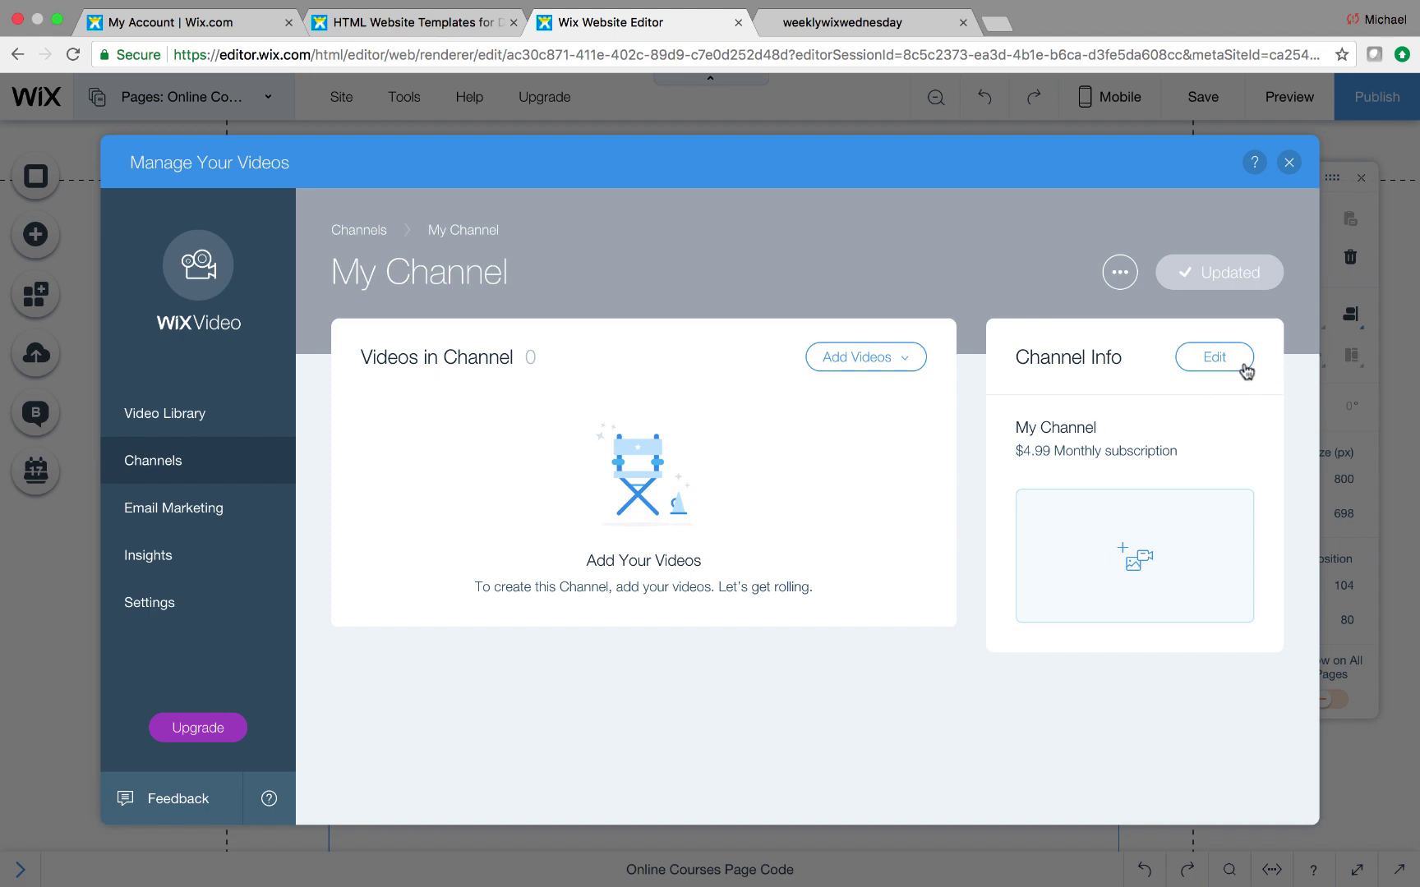
pyautogui.click(1216, 359)
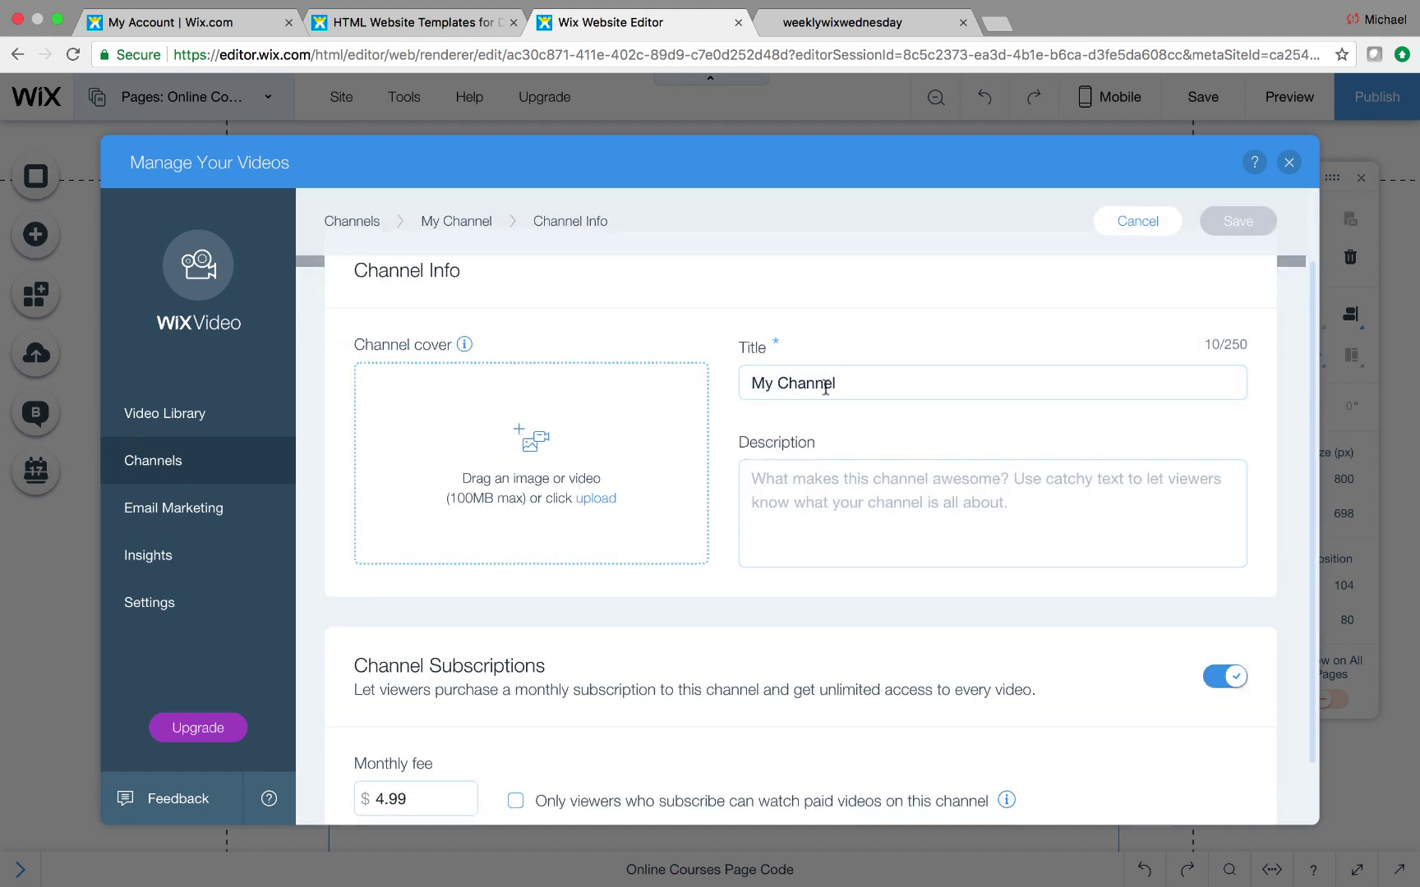
pyautogui.scroll(-2, 809, 563)
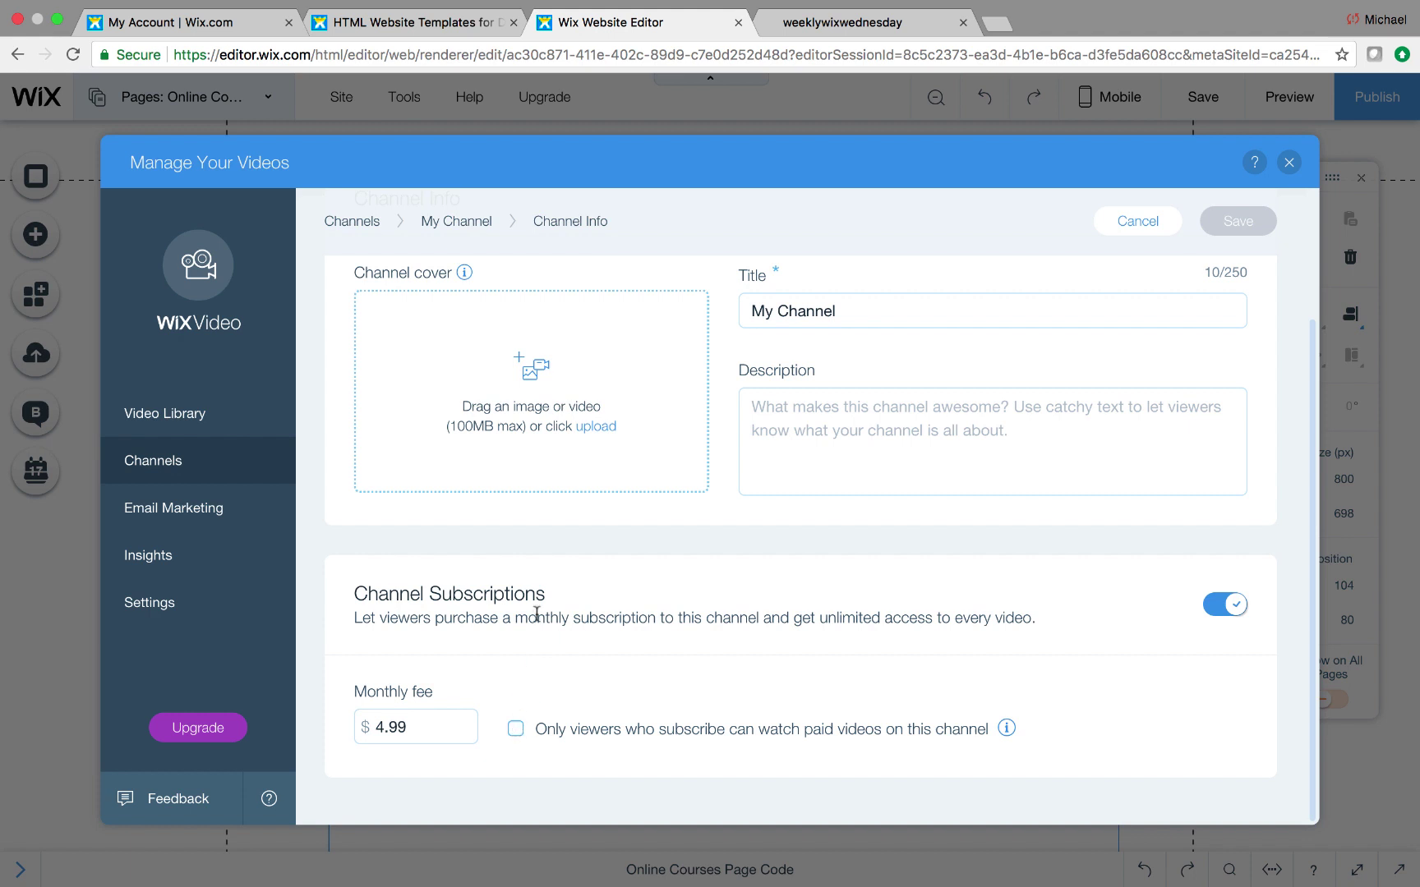
pyautogui.scroll(2, 534, 620)
pyautogui.scroll(3, 538, 620)
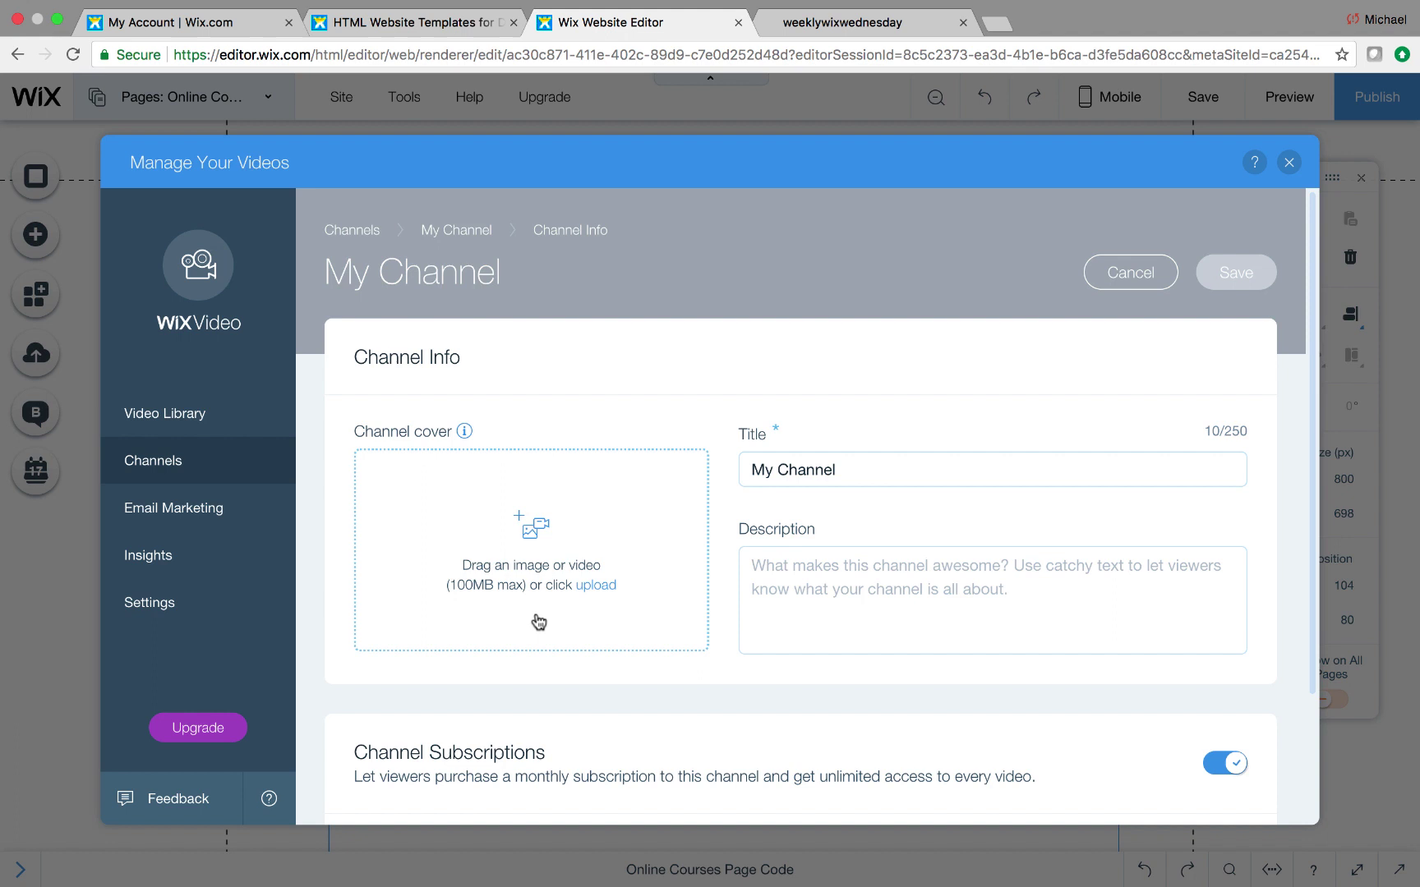
pyautogui.scroll(-4, 538, 622)
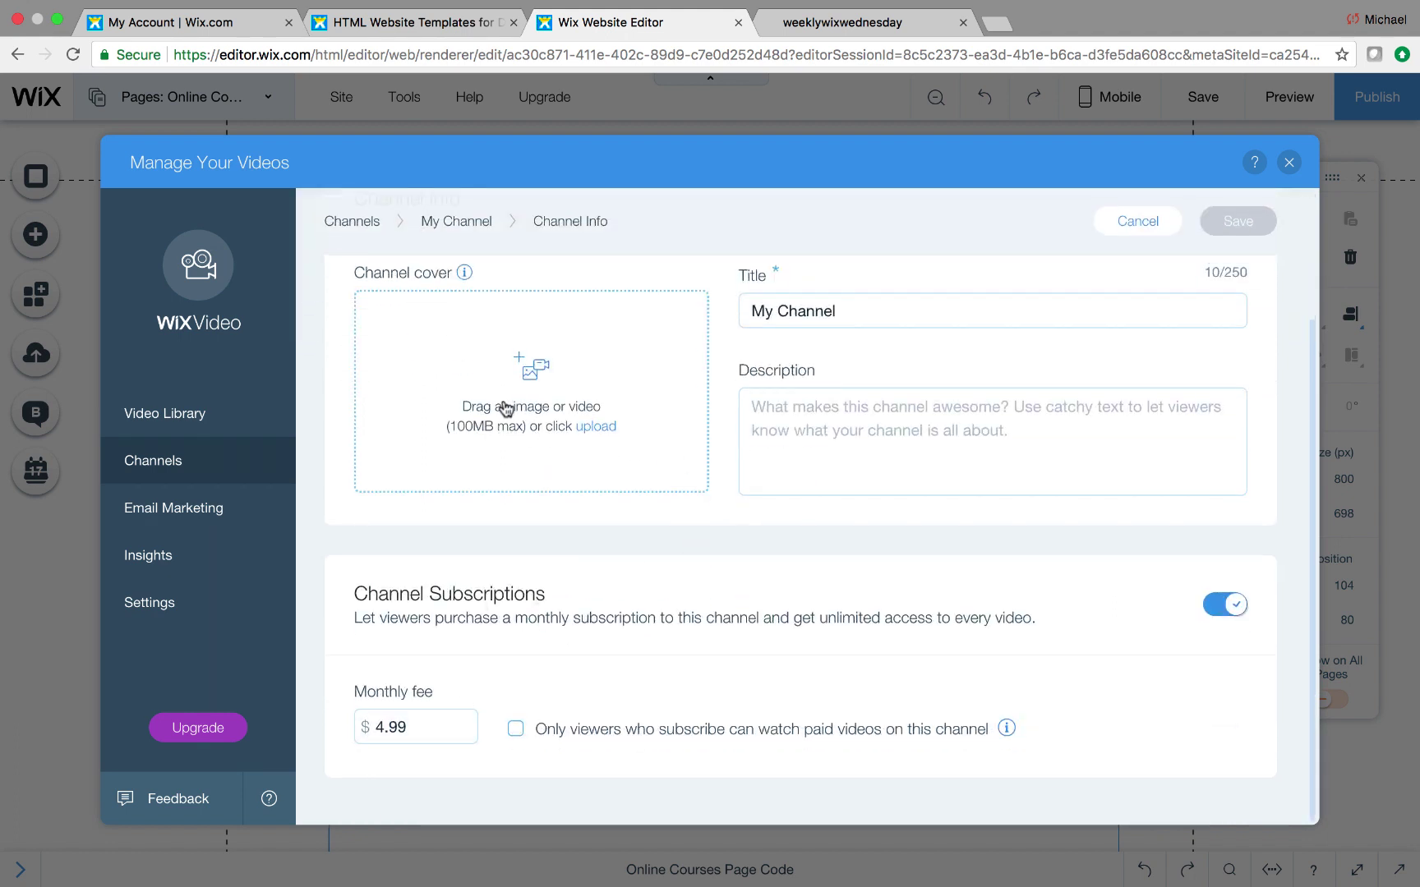
pyautogui.scroll(1, 504, 408)
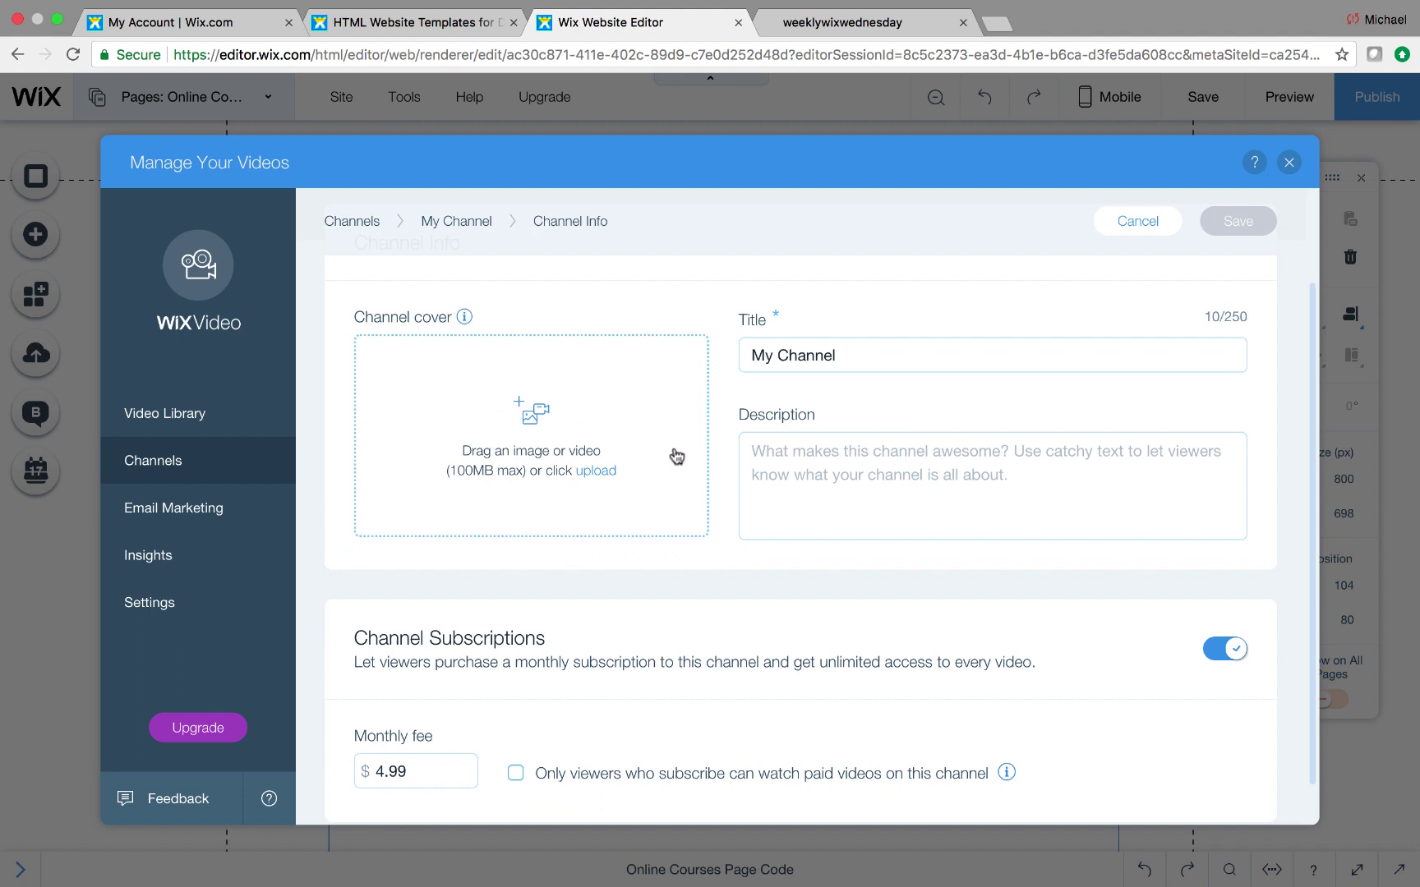
pyautogui.scroll(1, 837, 543)
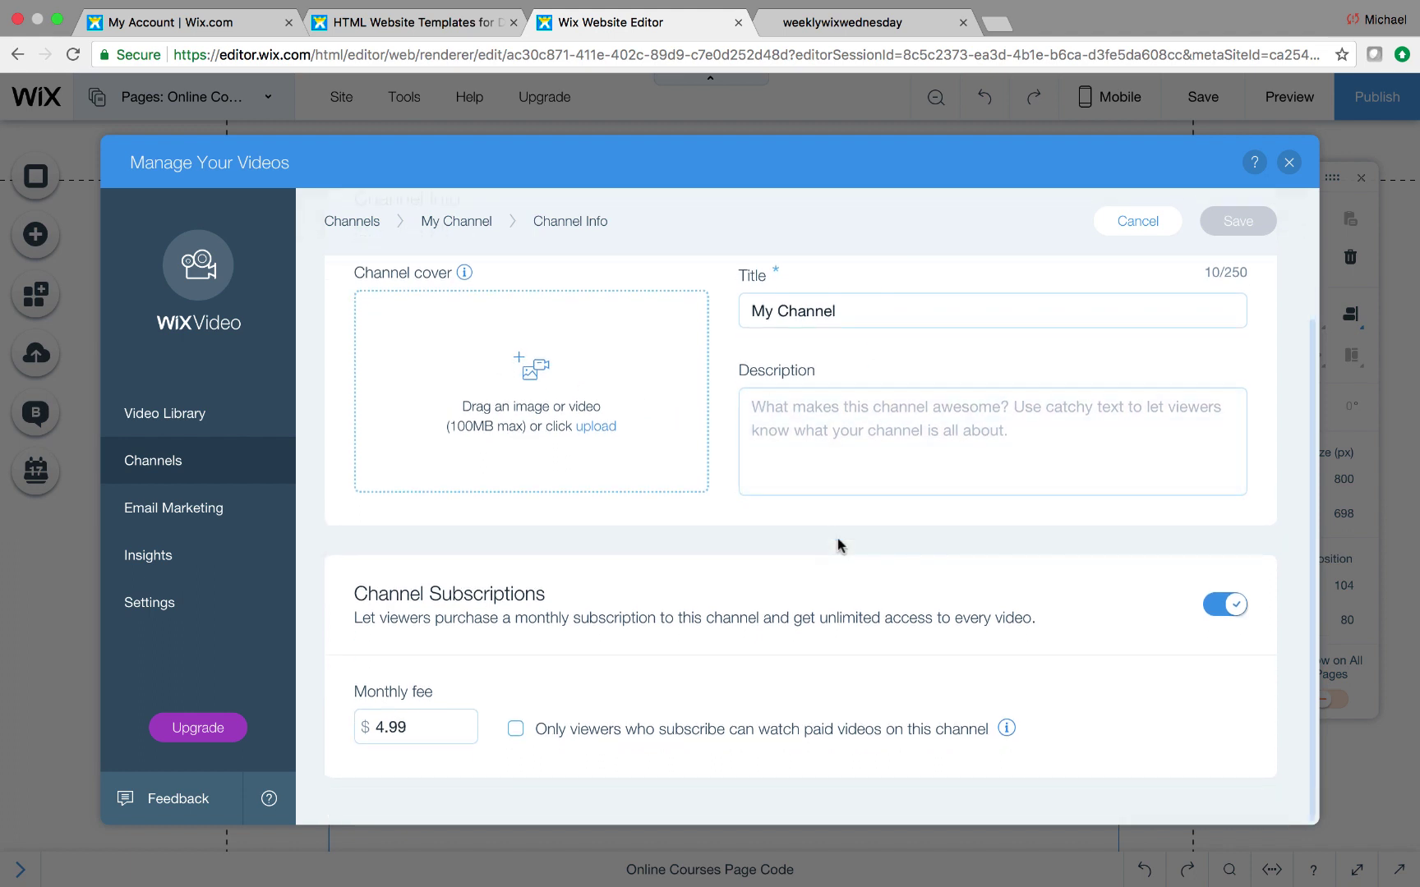
pyautogui.scroll(2, 837, 538)
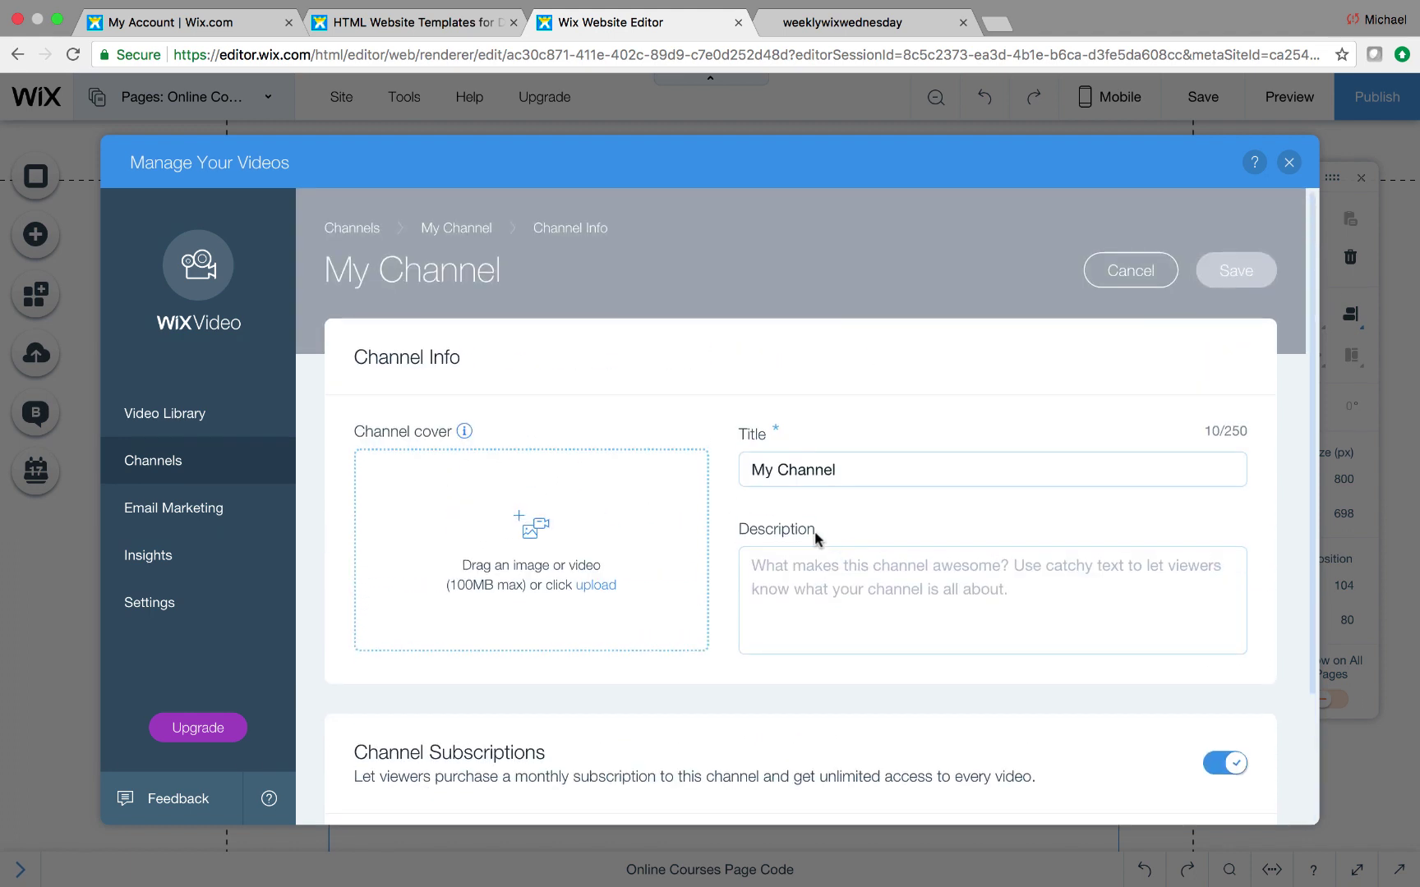
pyautogui.click(457, 234)
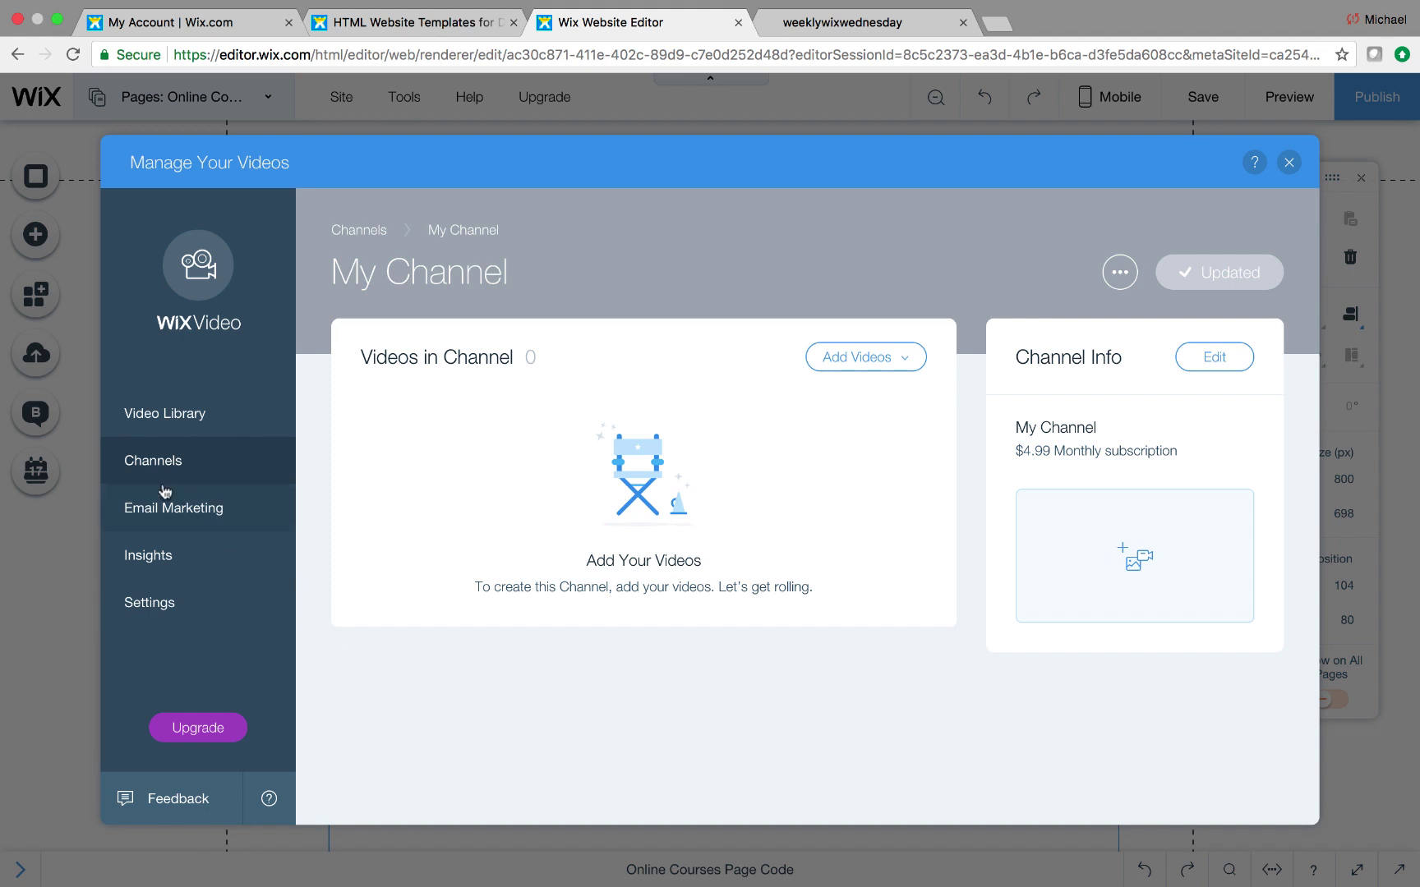
# Open Email Marketing and look over the Share a Video and Promote a Channel templates.
pyautogui.click(171, 515)
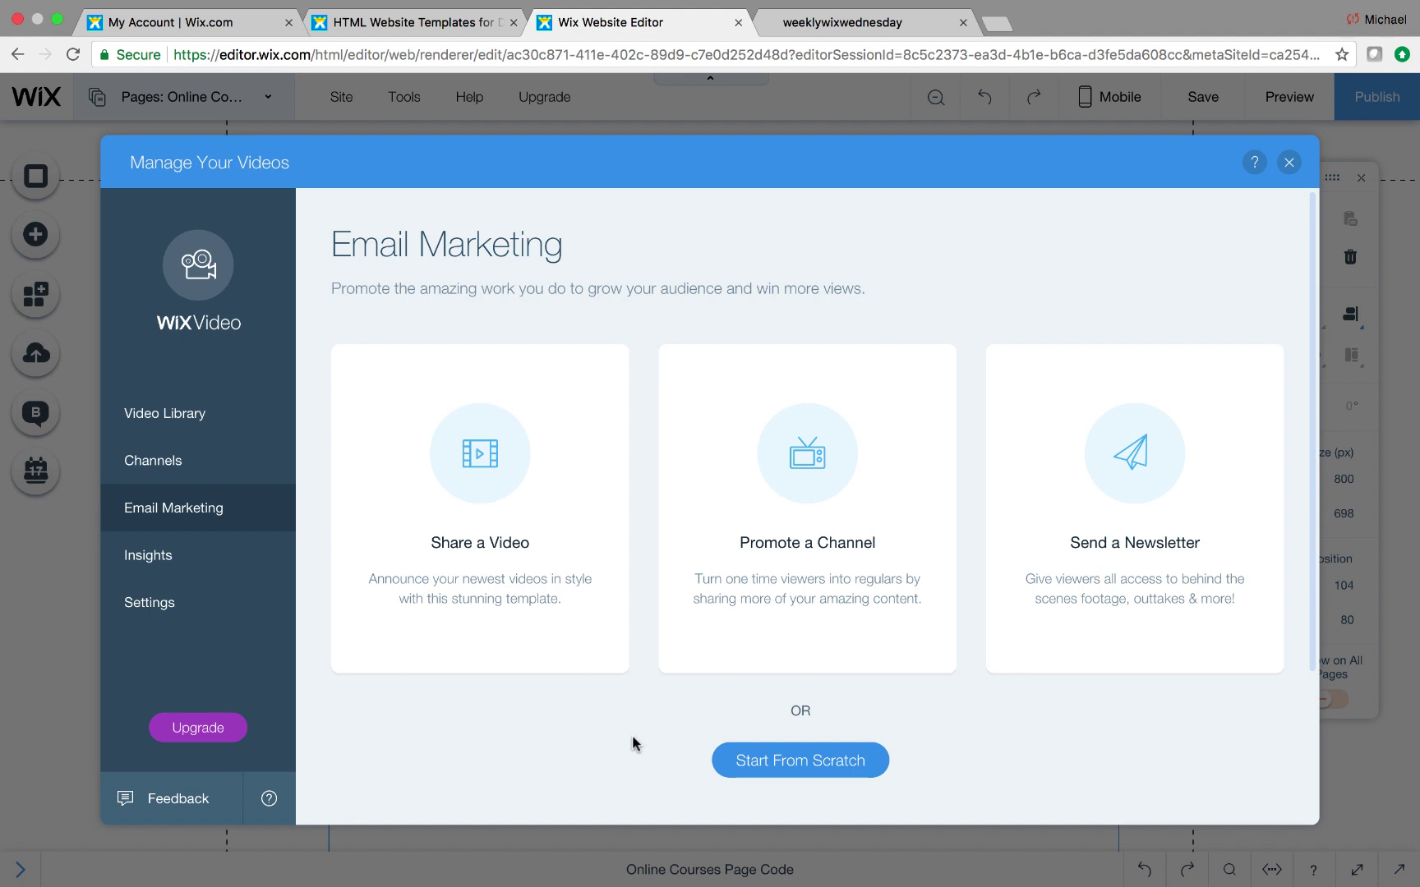
pyautogui.moveTo(538, 574)
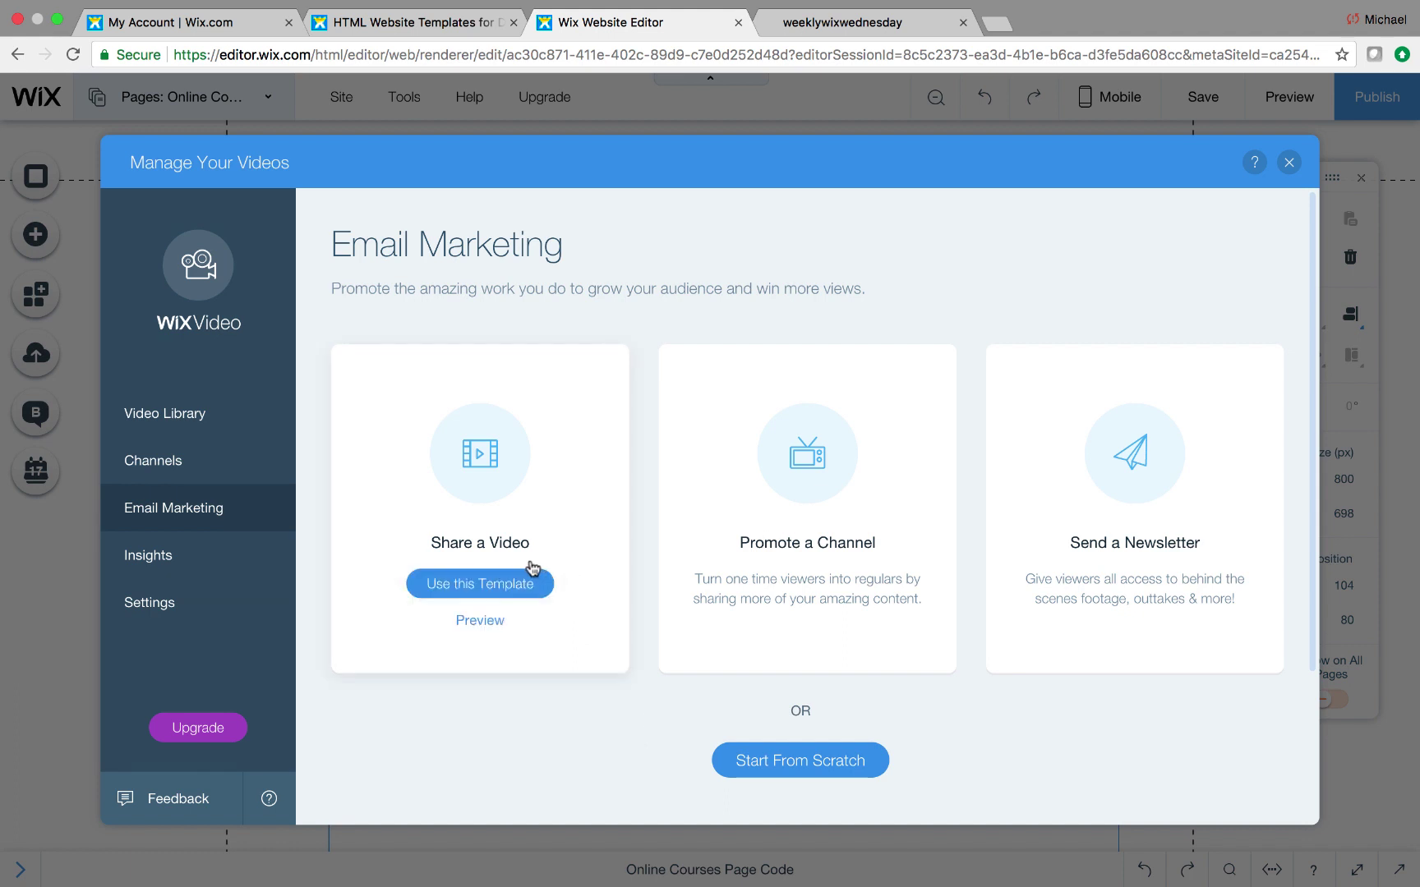
# View the Video insights, then the Site Traffic insights, both without stats yet.
pyautogui.moveTo(796, 569)
pyautogui.click(137, 566)
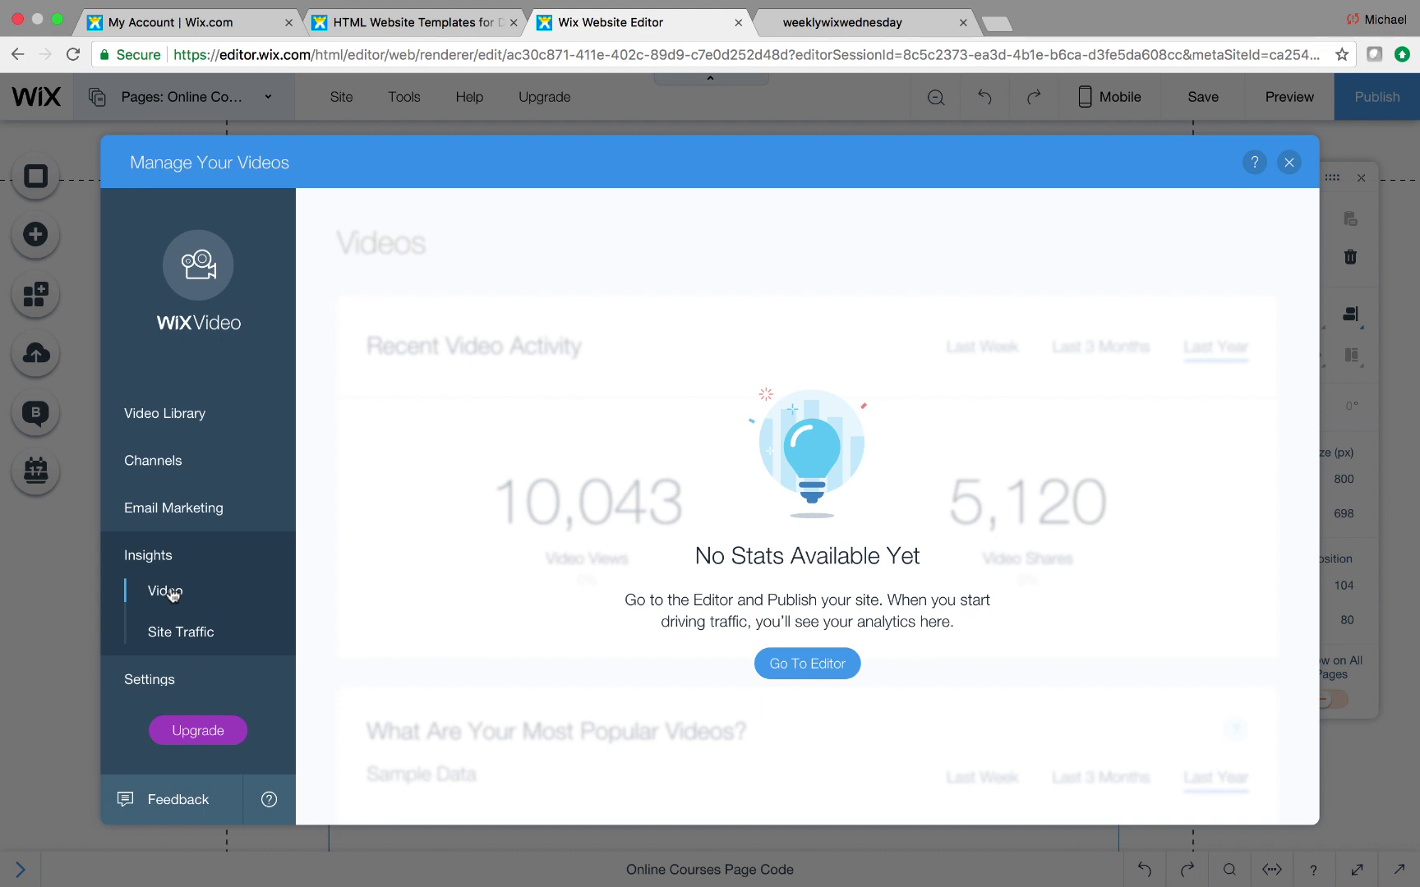
pyautogui.click(188, 634)
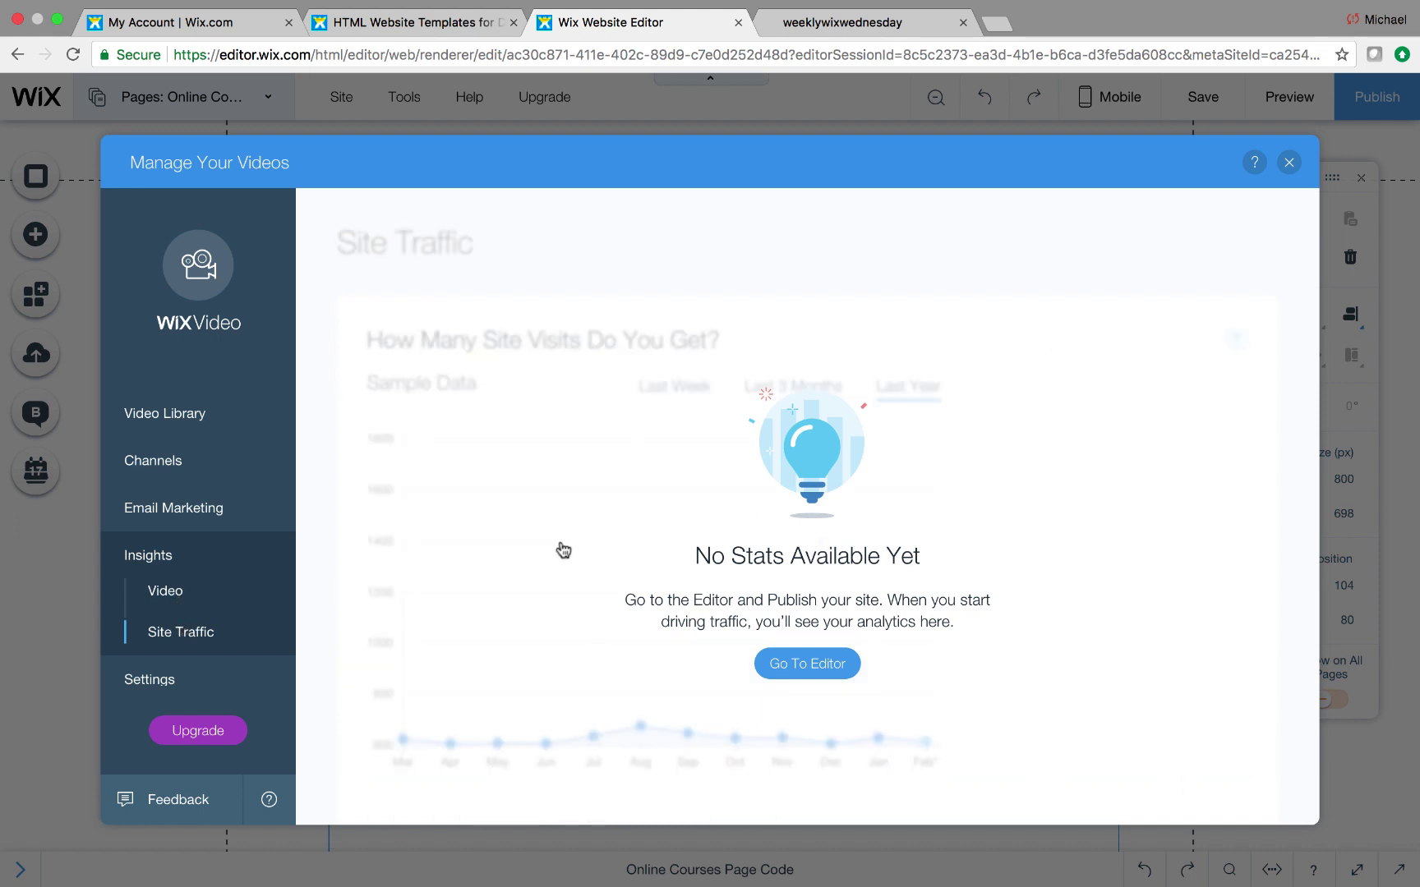
# Review Settings: PayPal, USD pricing with a $2.99 Rent price, and Default Channel.
pyautogui.click(171, 679)
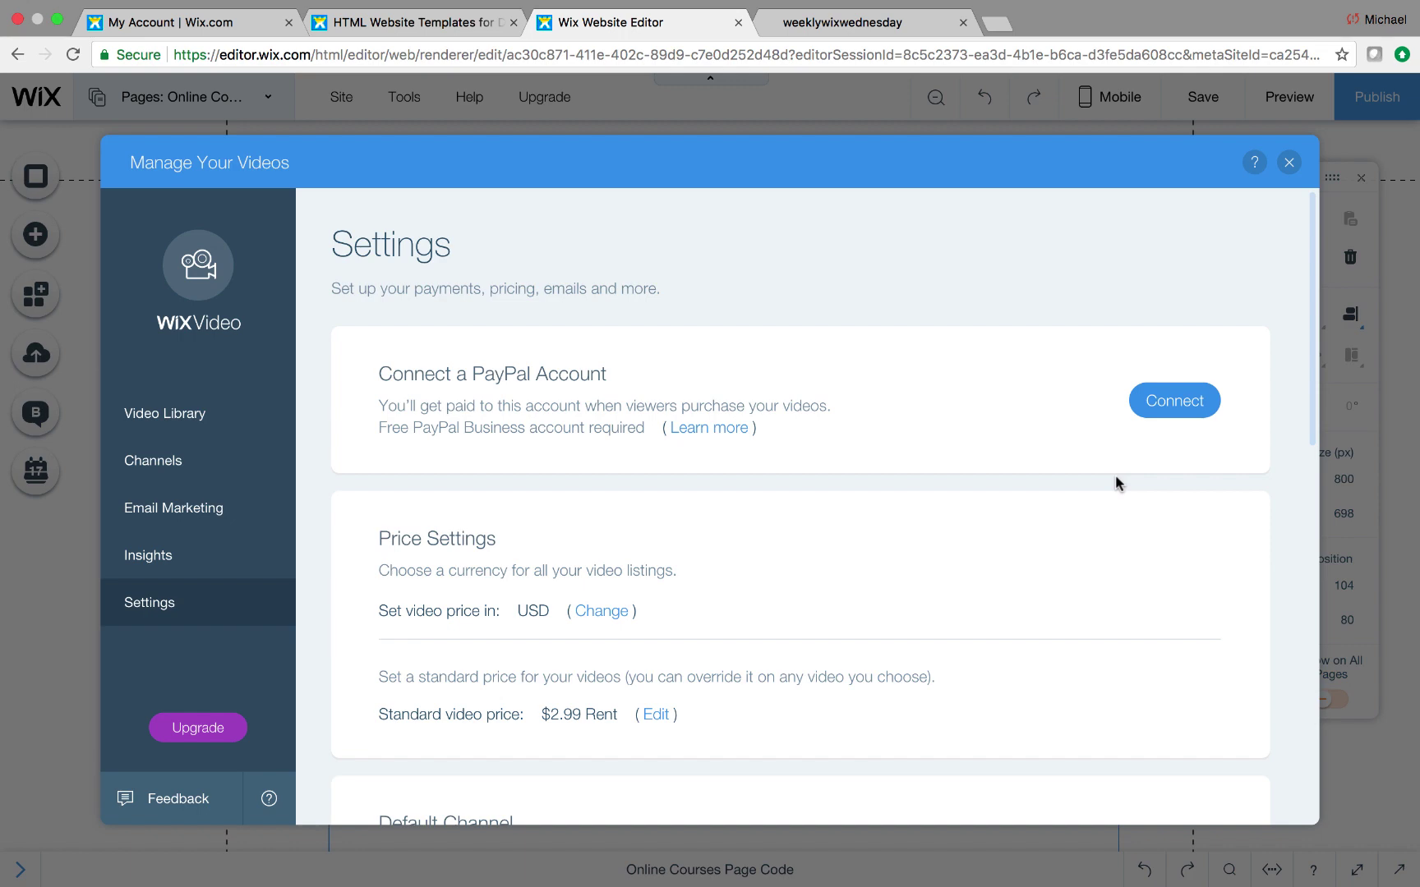
pyautogui.scroll(-2, 957, 499)
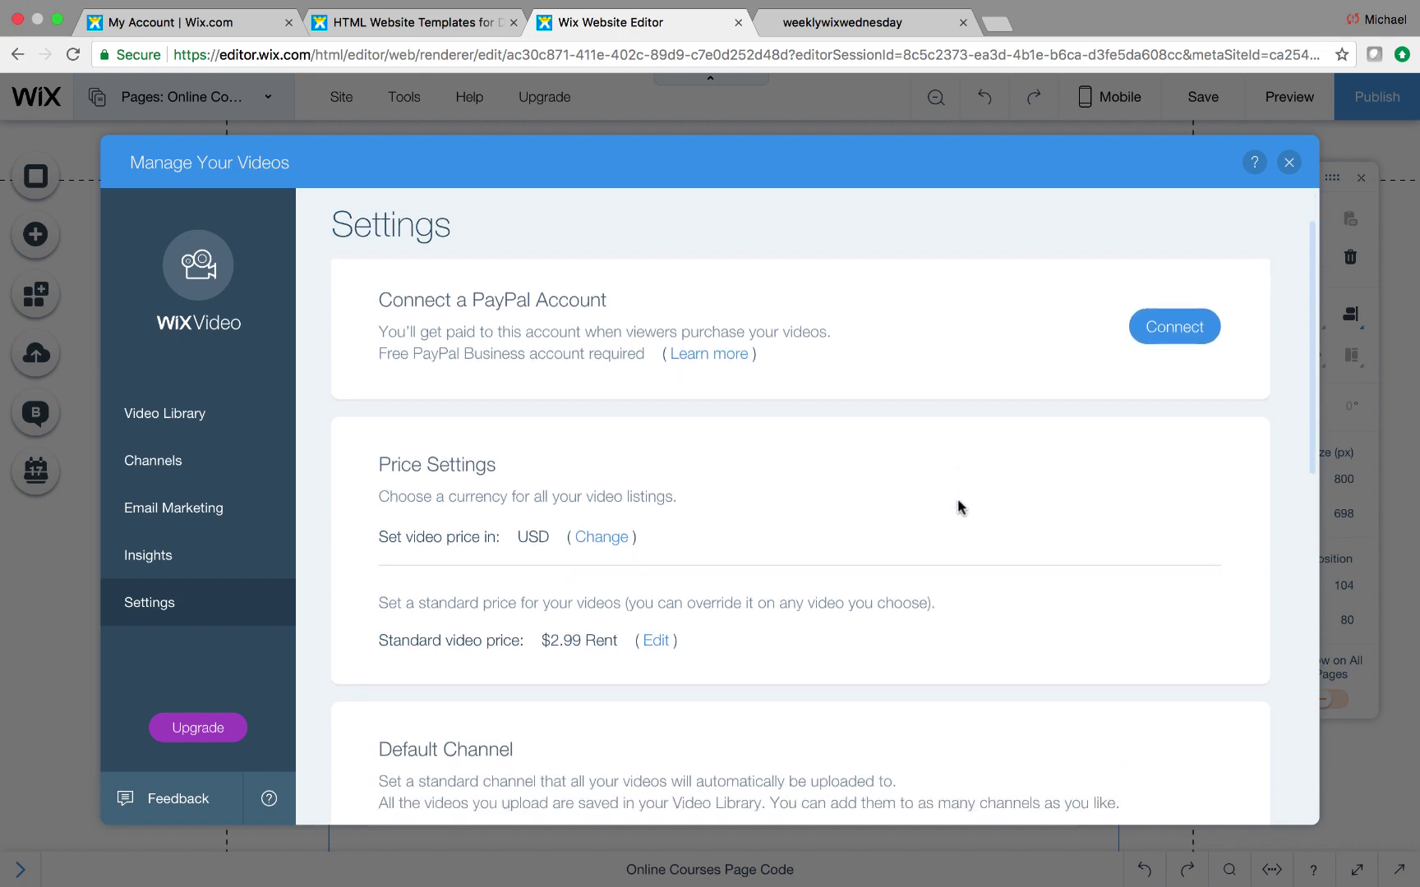
pyautogui.scroll(-5, 957, 500)
pyautogui.scroll(6, 958, 499)
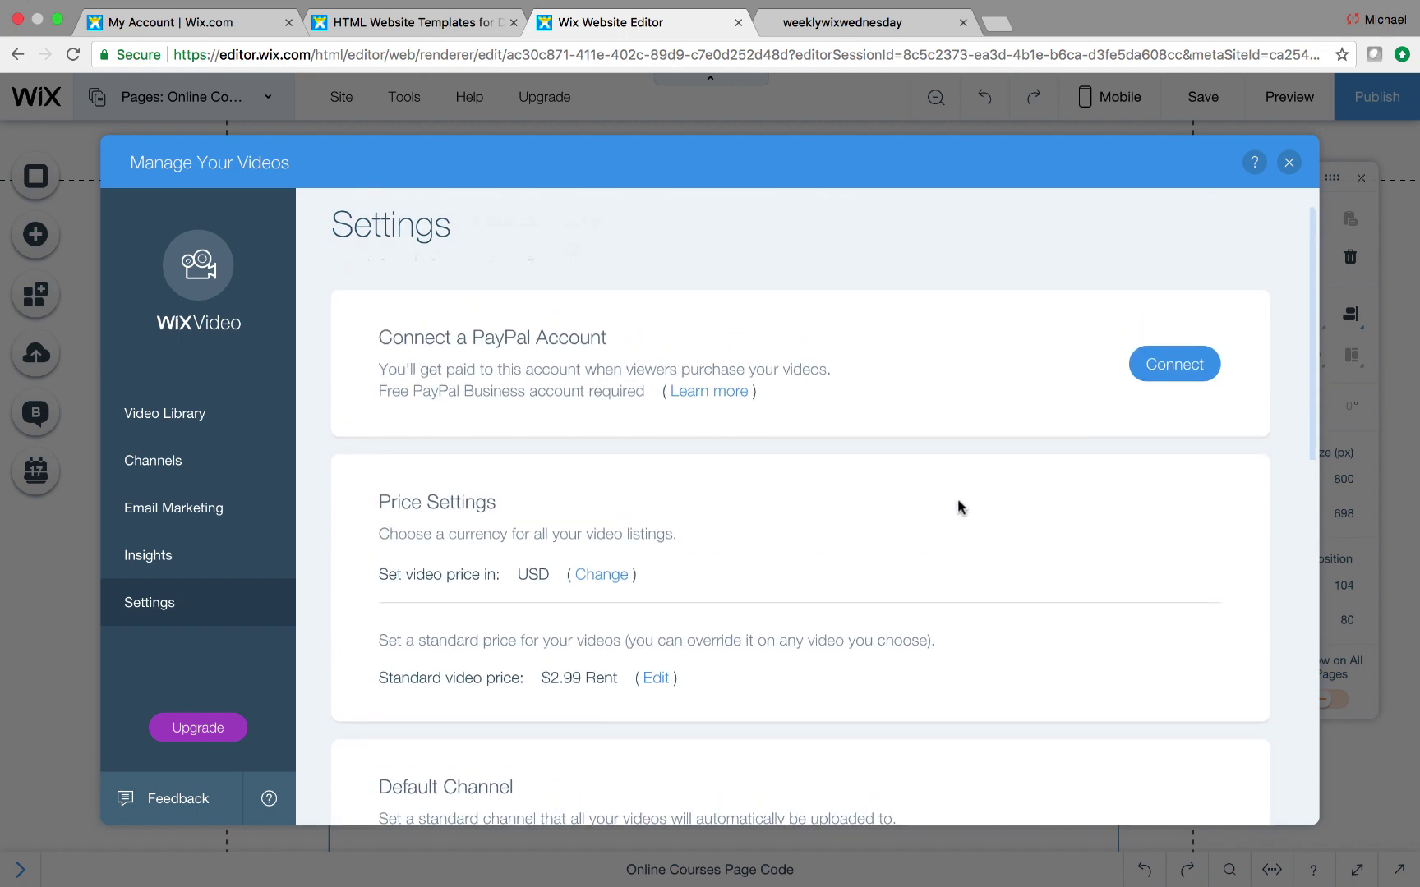
pyautogui.scroll(-3, 871, 595)
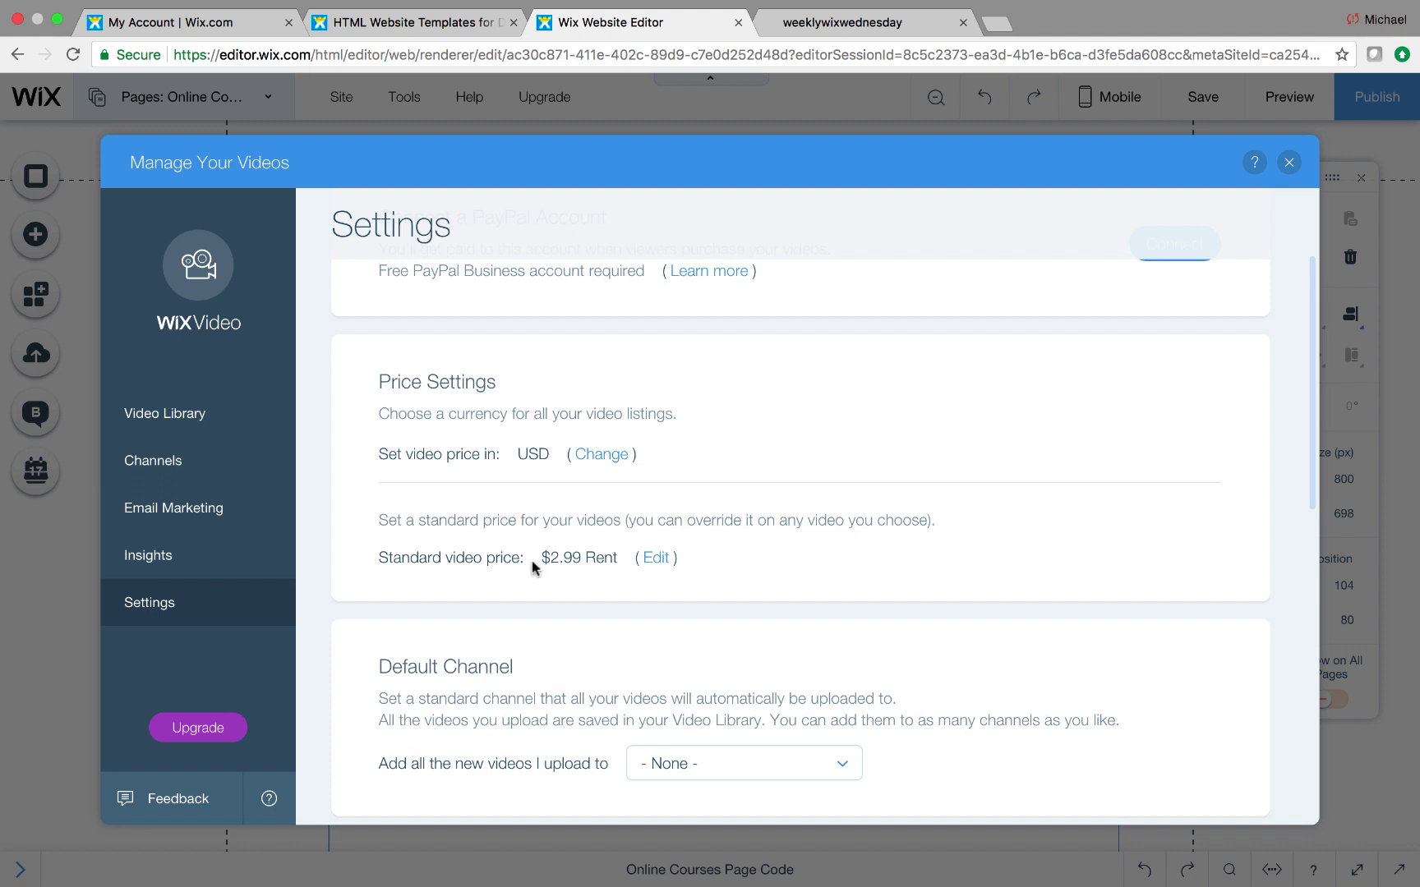
pyautogui.scroll(-2, 664, 623)
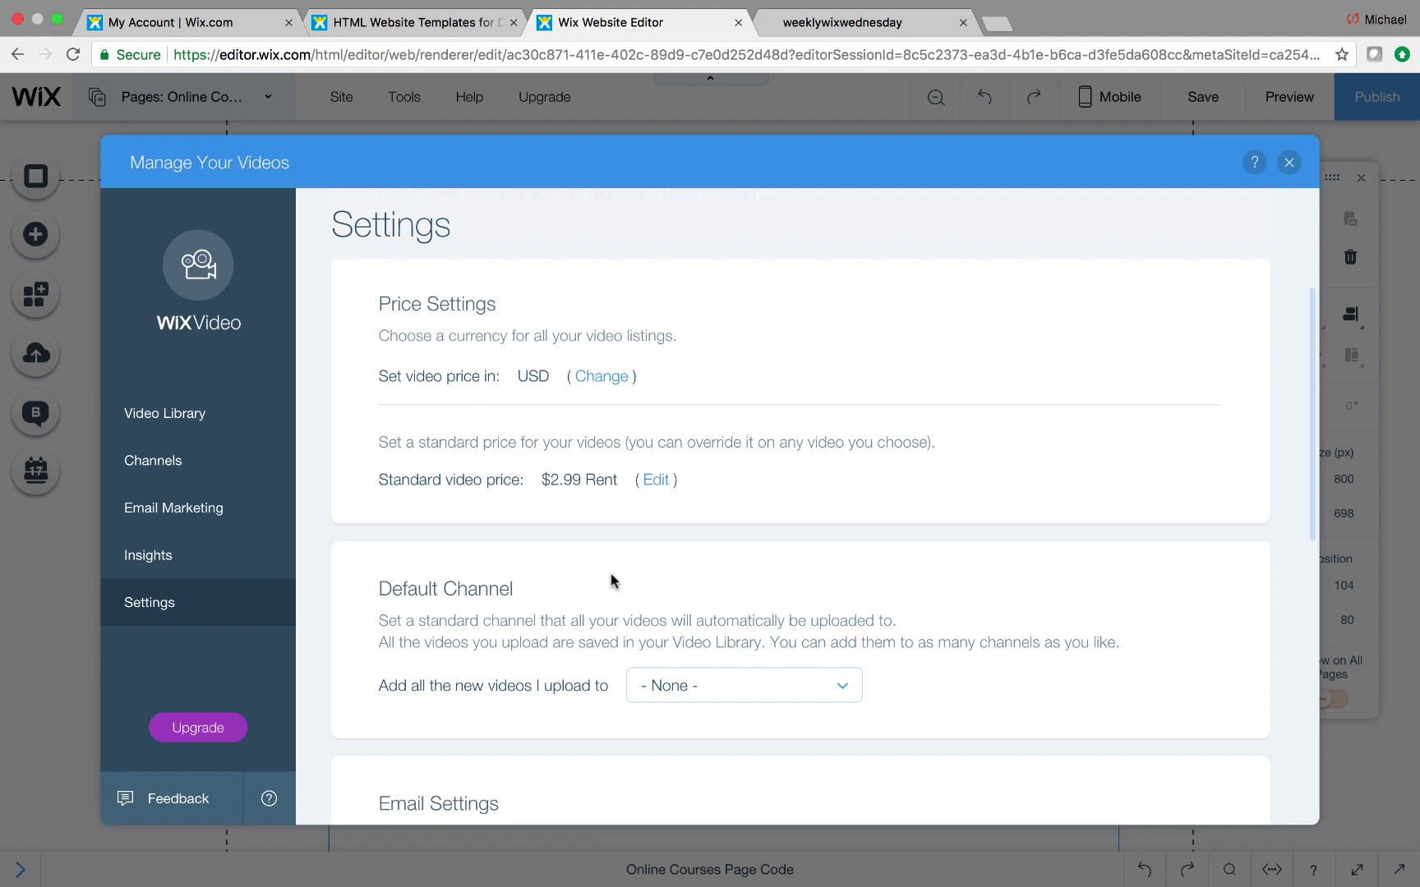
# Scroll to the end of the Settings page and back, then close Manage Your Videos.
pyautogui.scroll(-5, 610, 573)
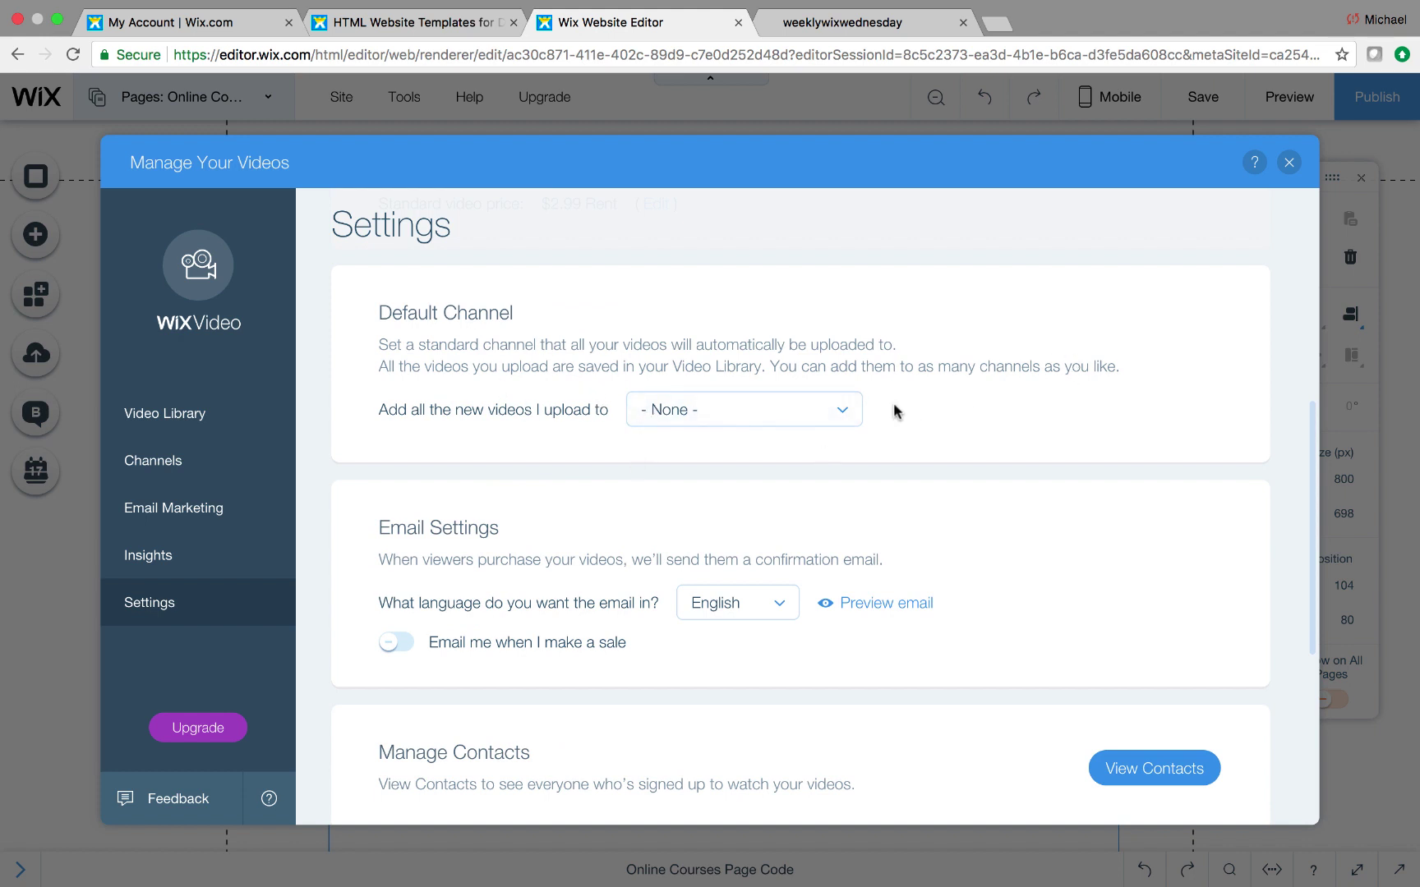
pyautogui.scroll(-3, 685, 481)
pyautogui.scroll(-3, 627, 604)
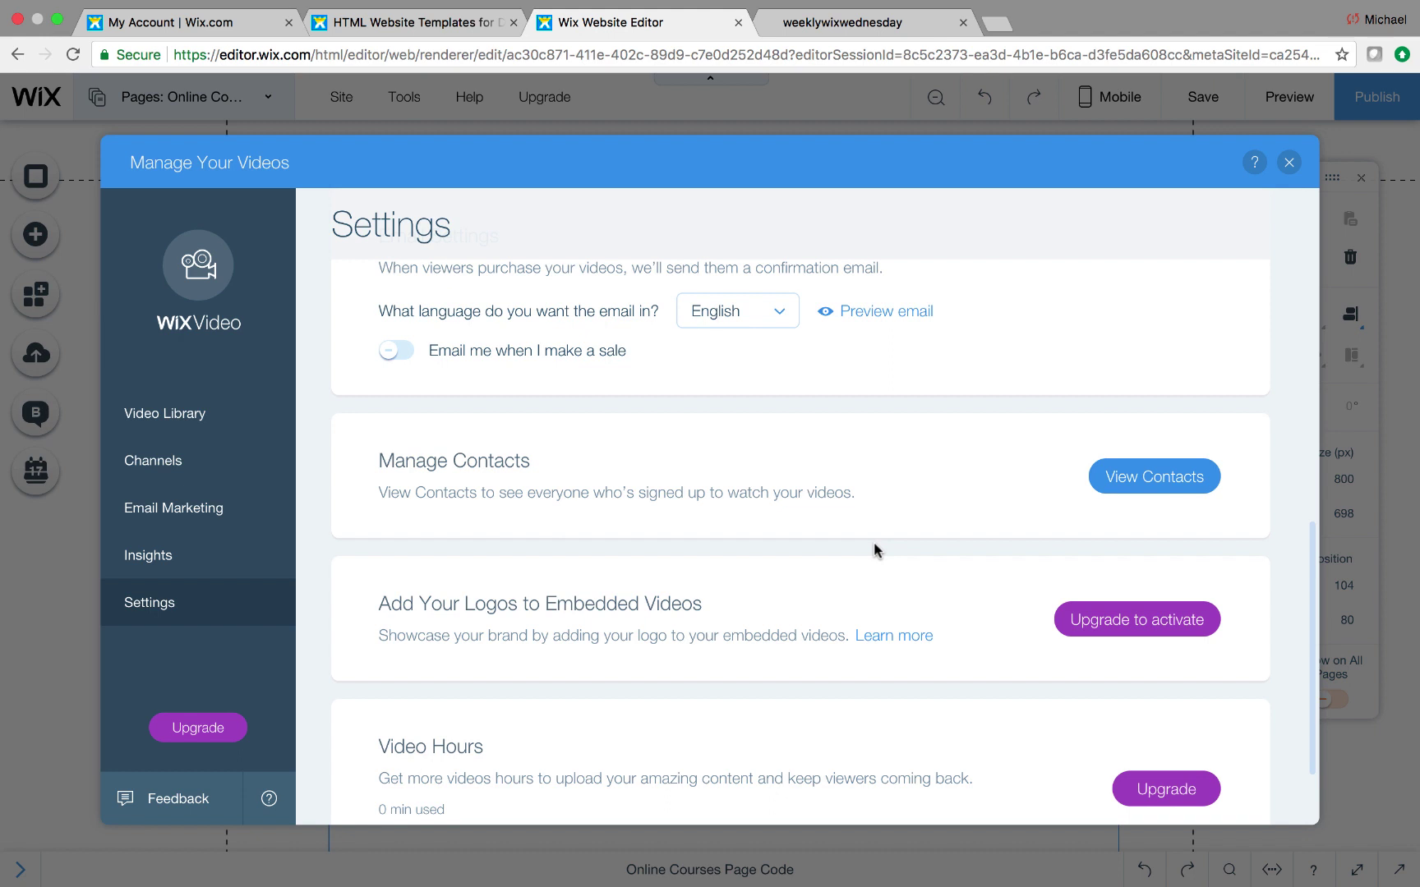
pyautogui.scroll(-2, 873, 542)
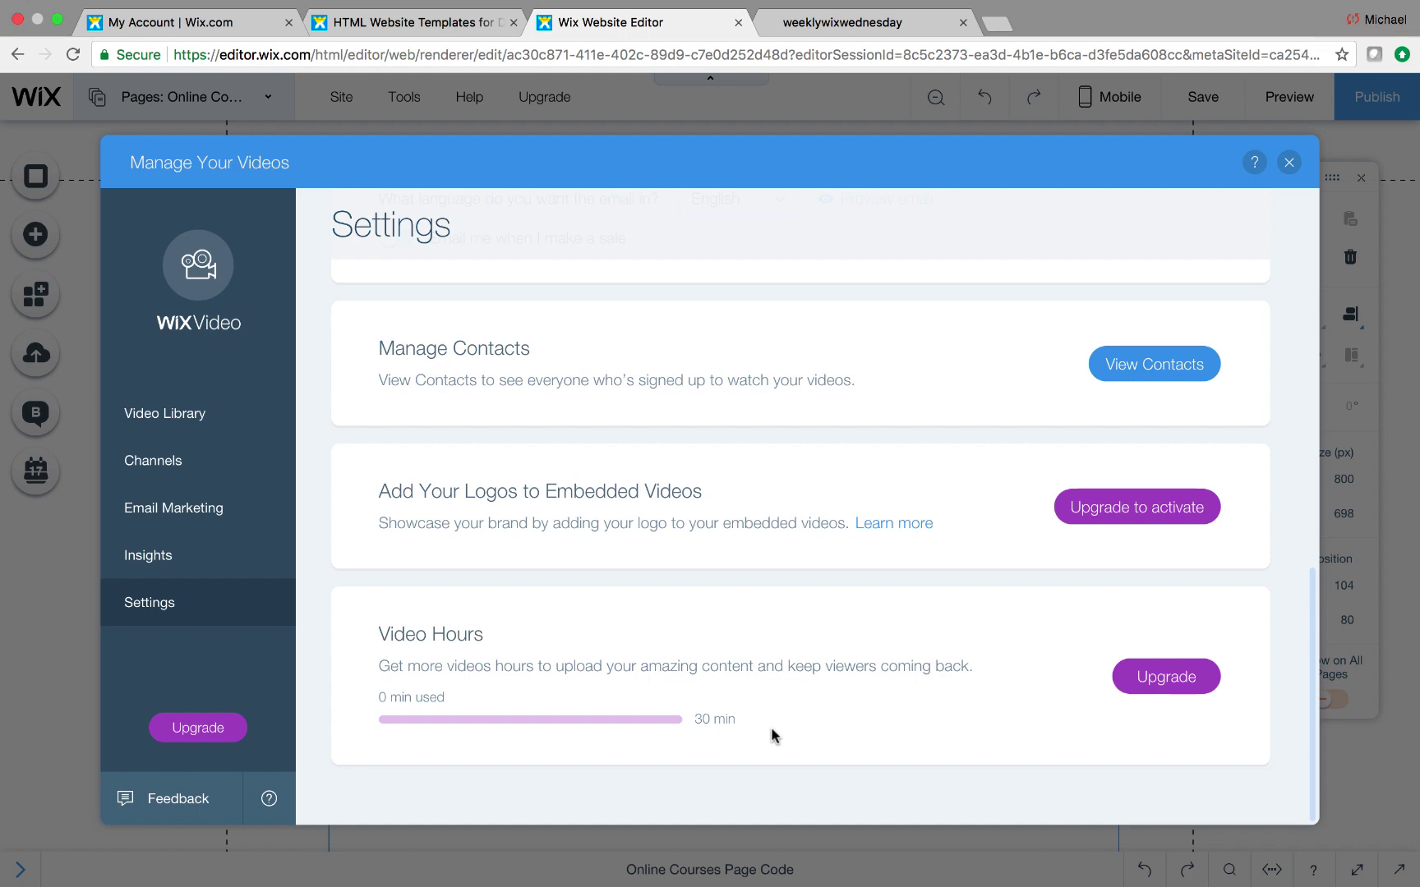
pyautogui.scroll(10, 737, 602)
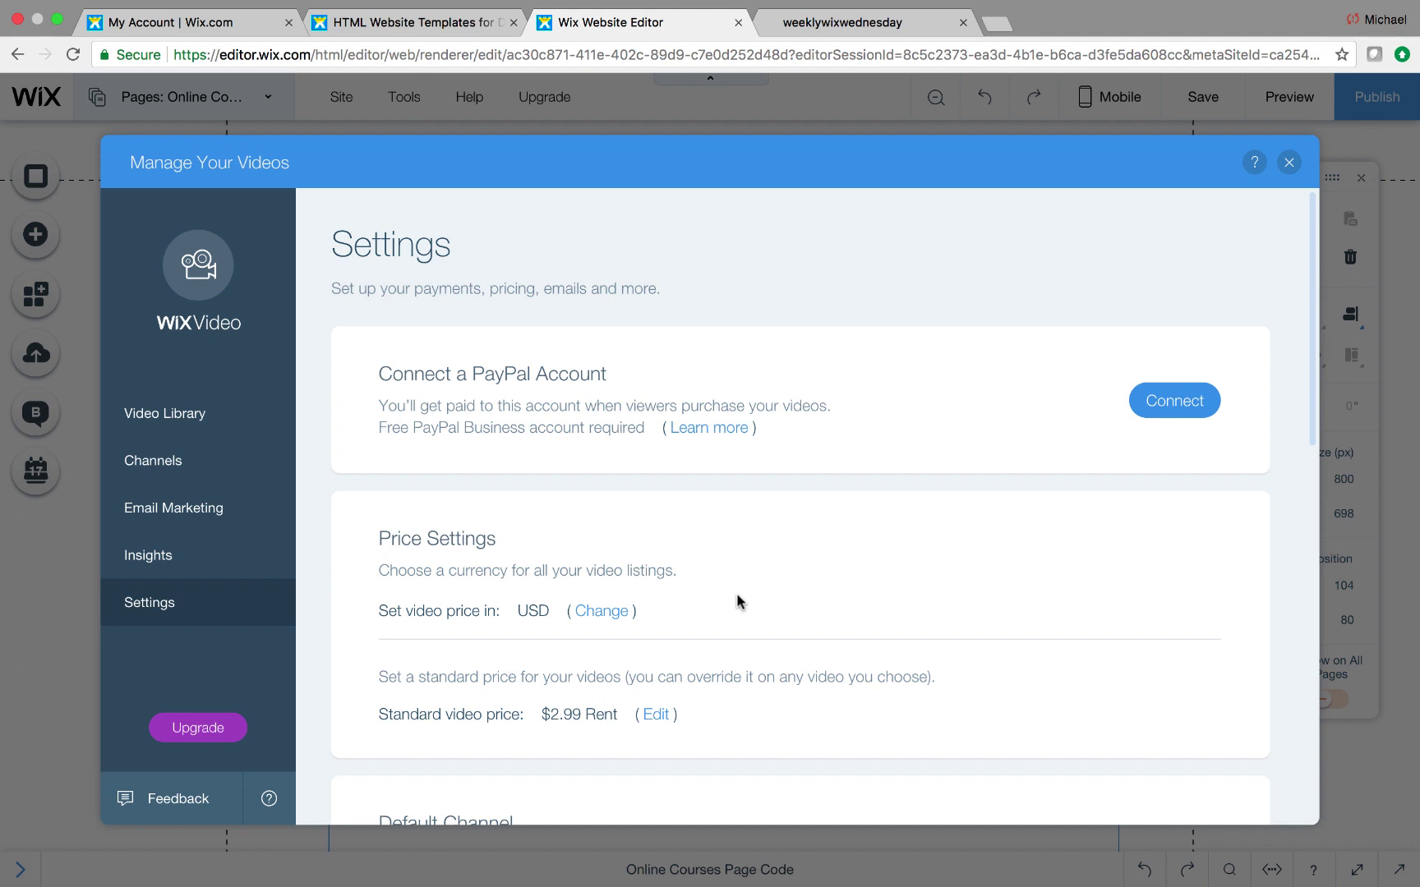
pyautogui.click(1289, 161)
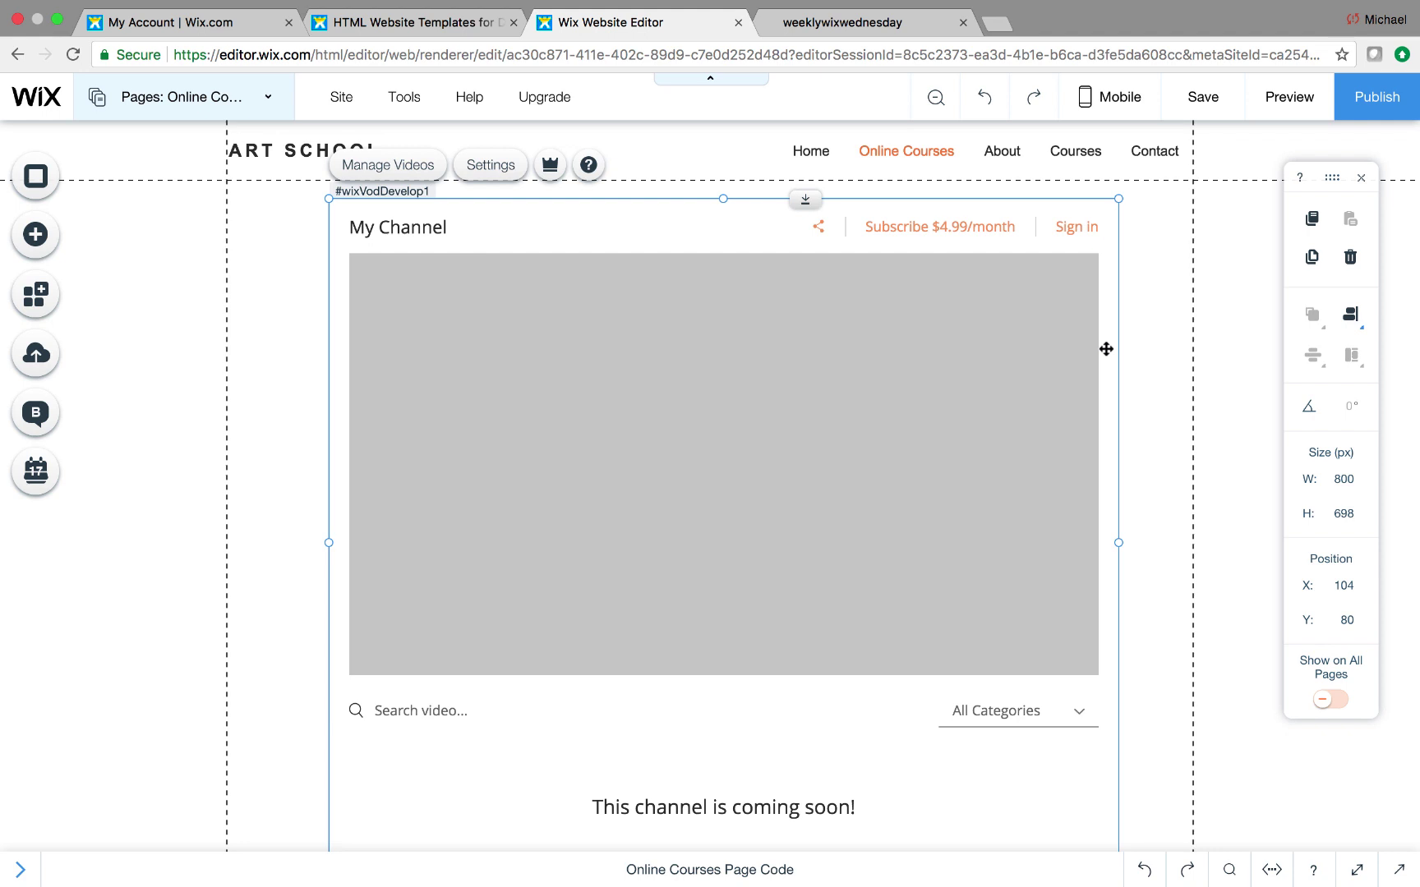
pyautogui.scroll(-2, 1106, 348)
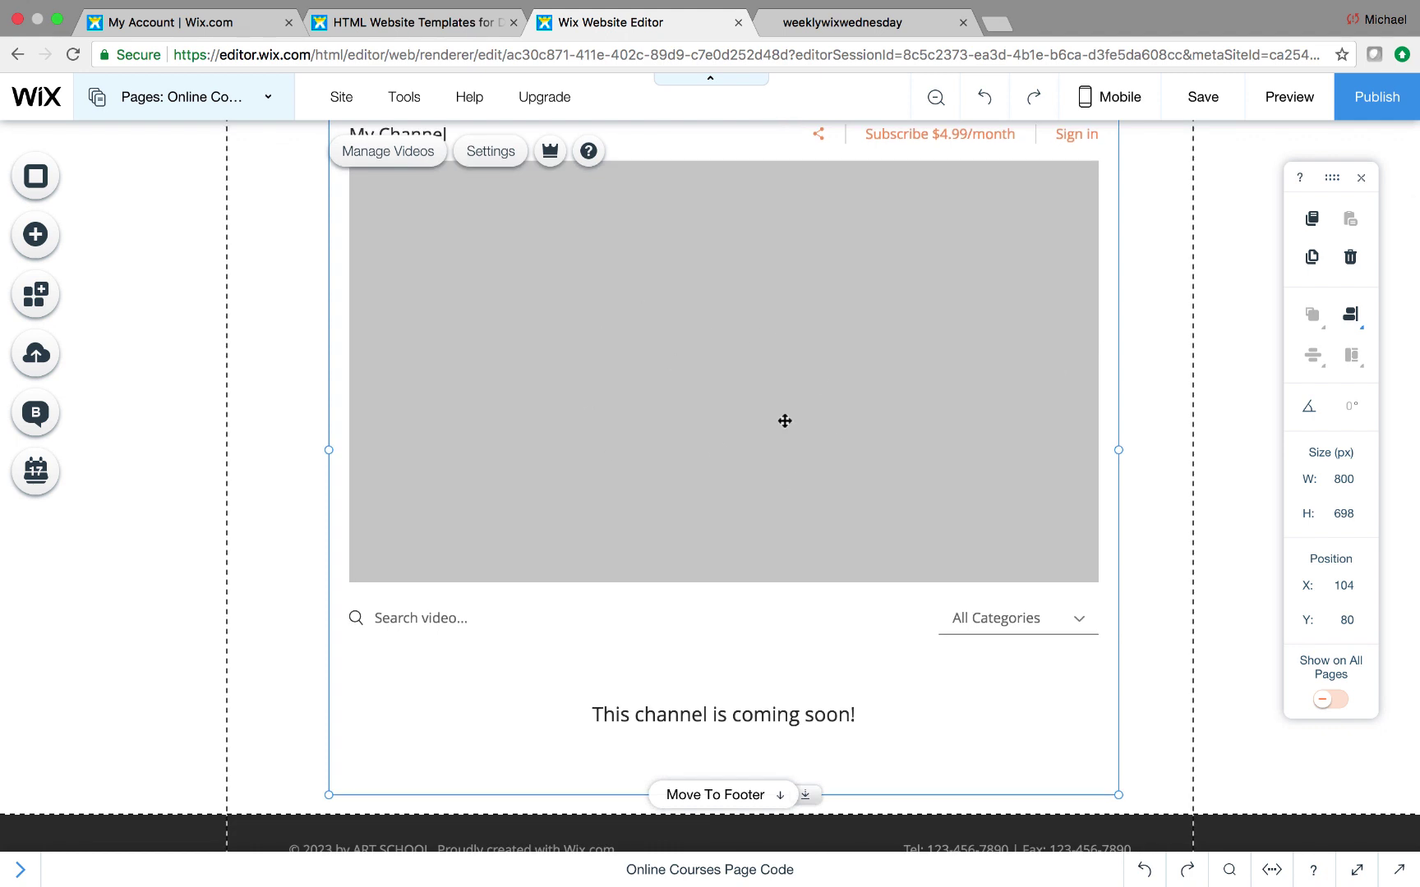
pyautogui.scroll(-2, 824, 441)
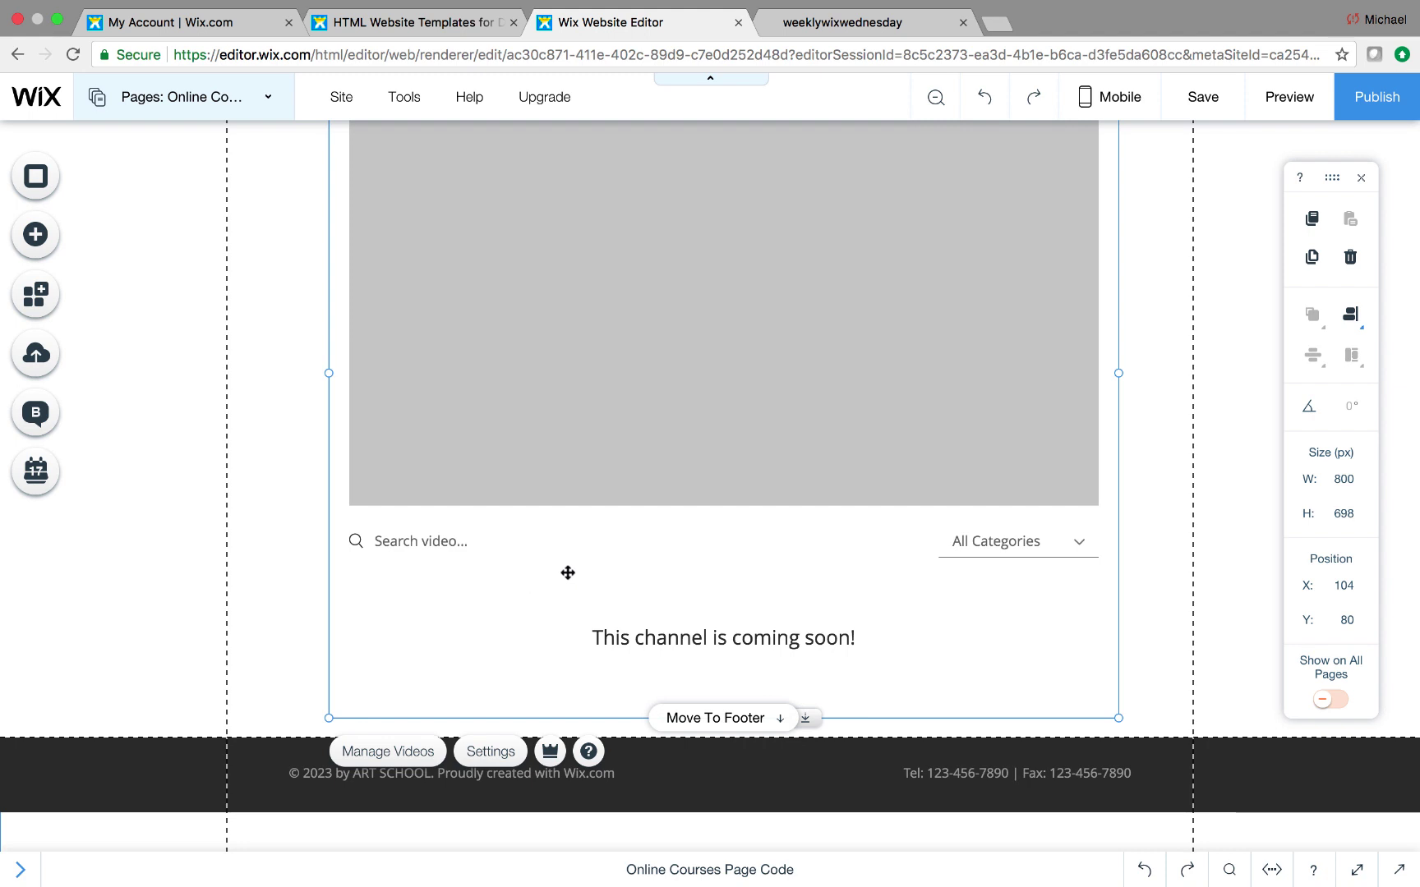
pyautogui.scroll(4, 1056, 568)
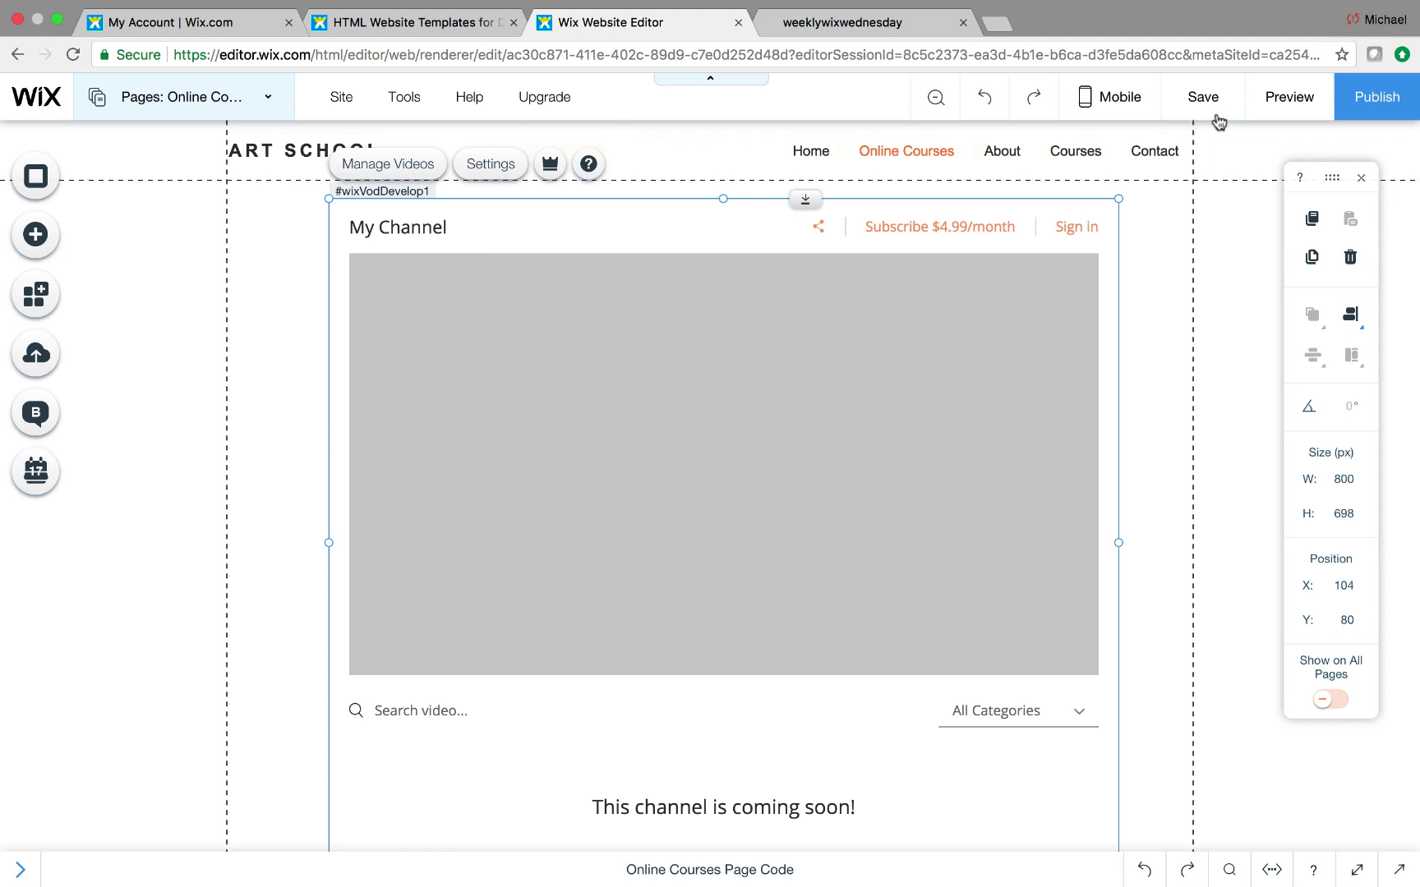
pyautogui.click(1283, 105)
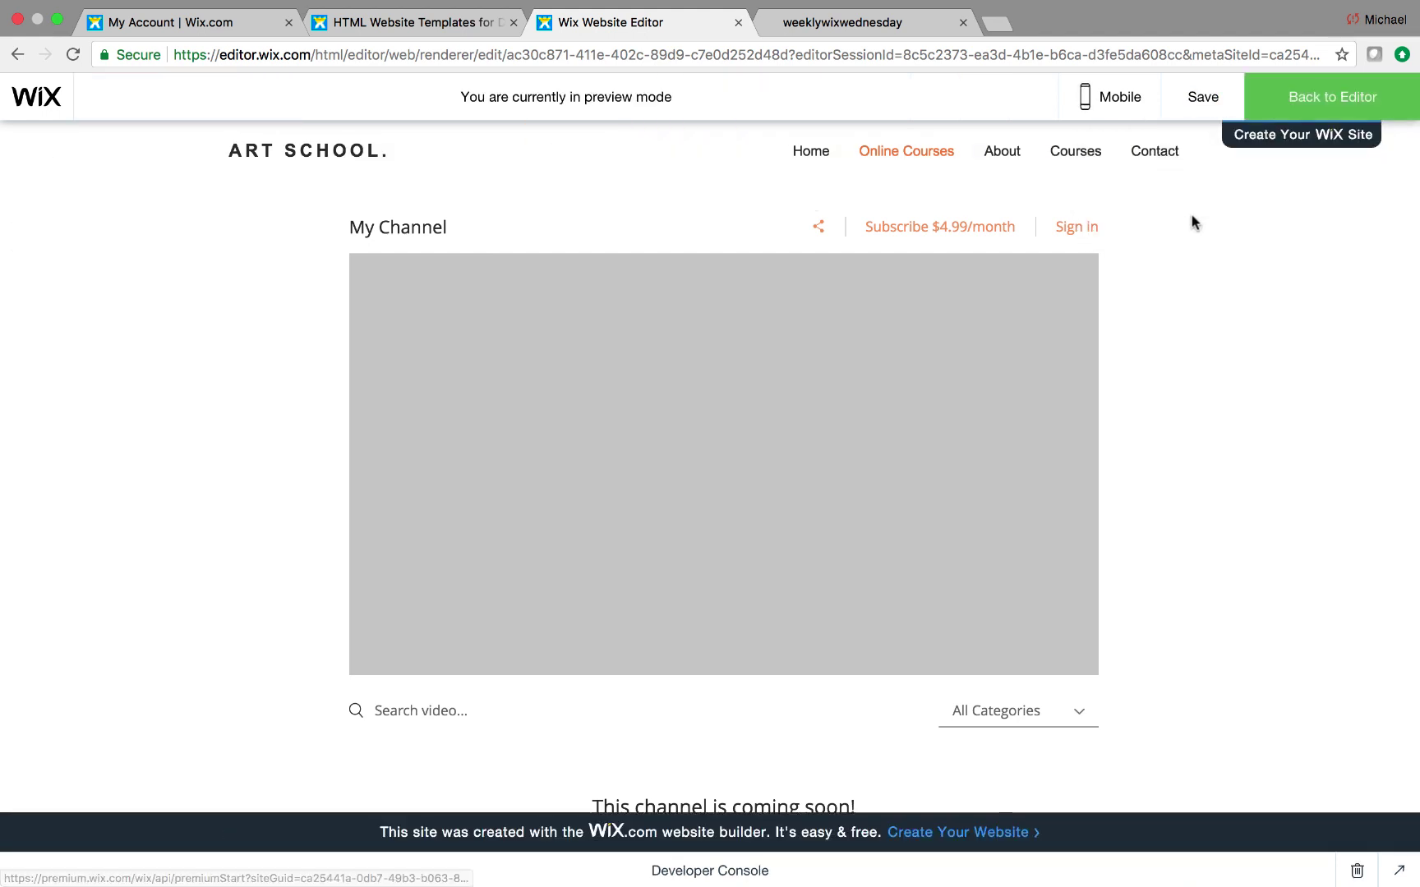
pyautogui.click(1077, 229)
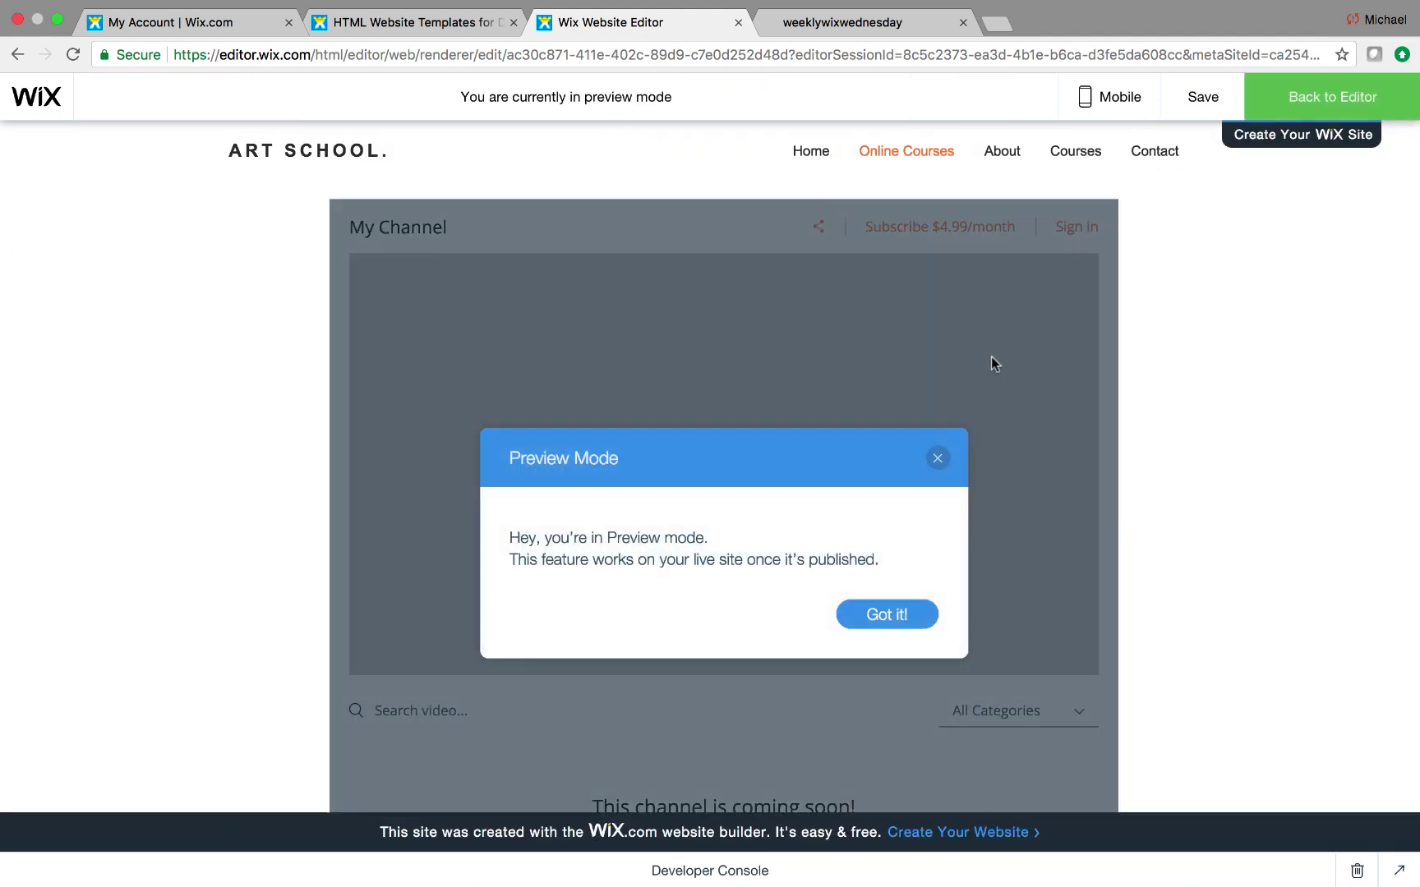
pyautogui.click(937, 457)
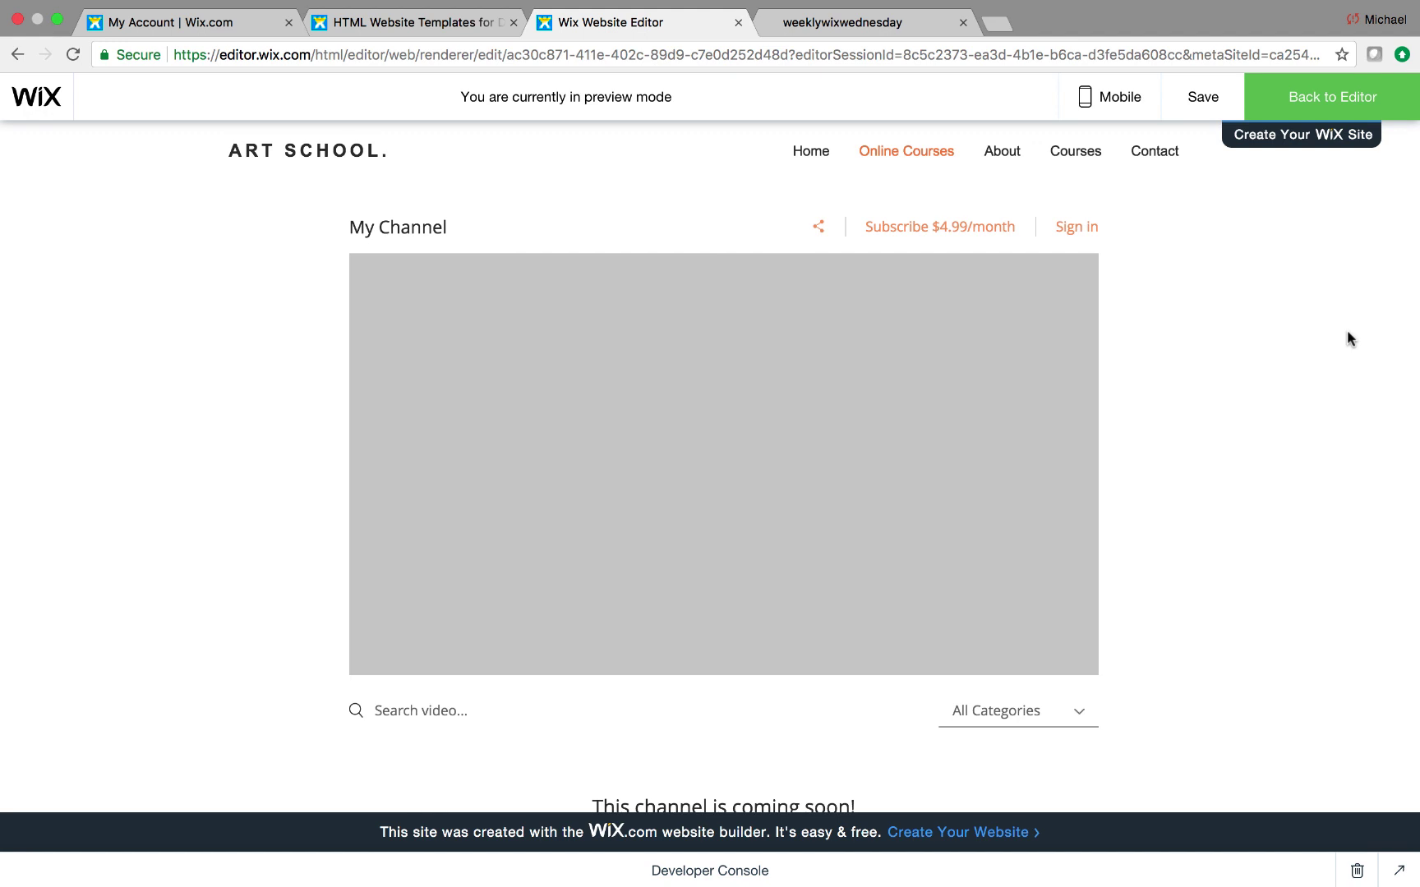
pyautogui.click(1347, 100)
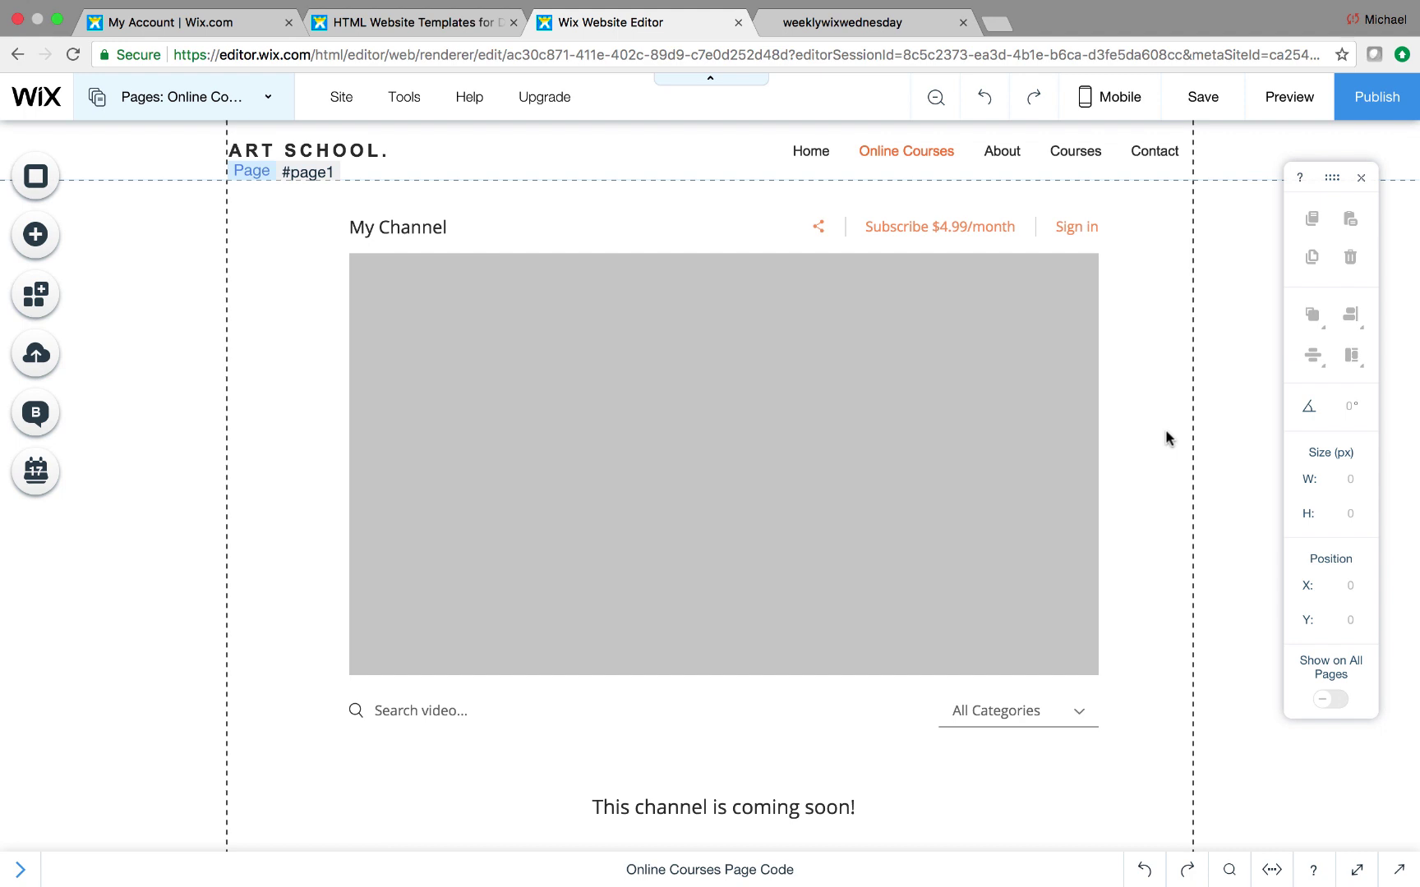
# Switch to the weeklywixwednesday browser tab.
pyautogui.click(850, 31)
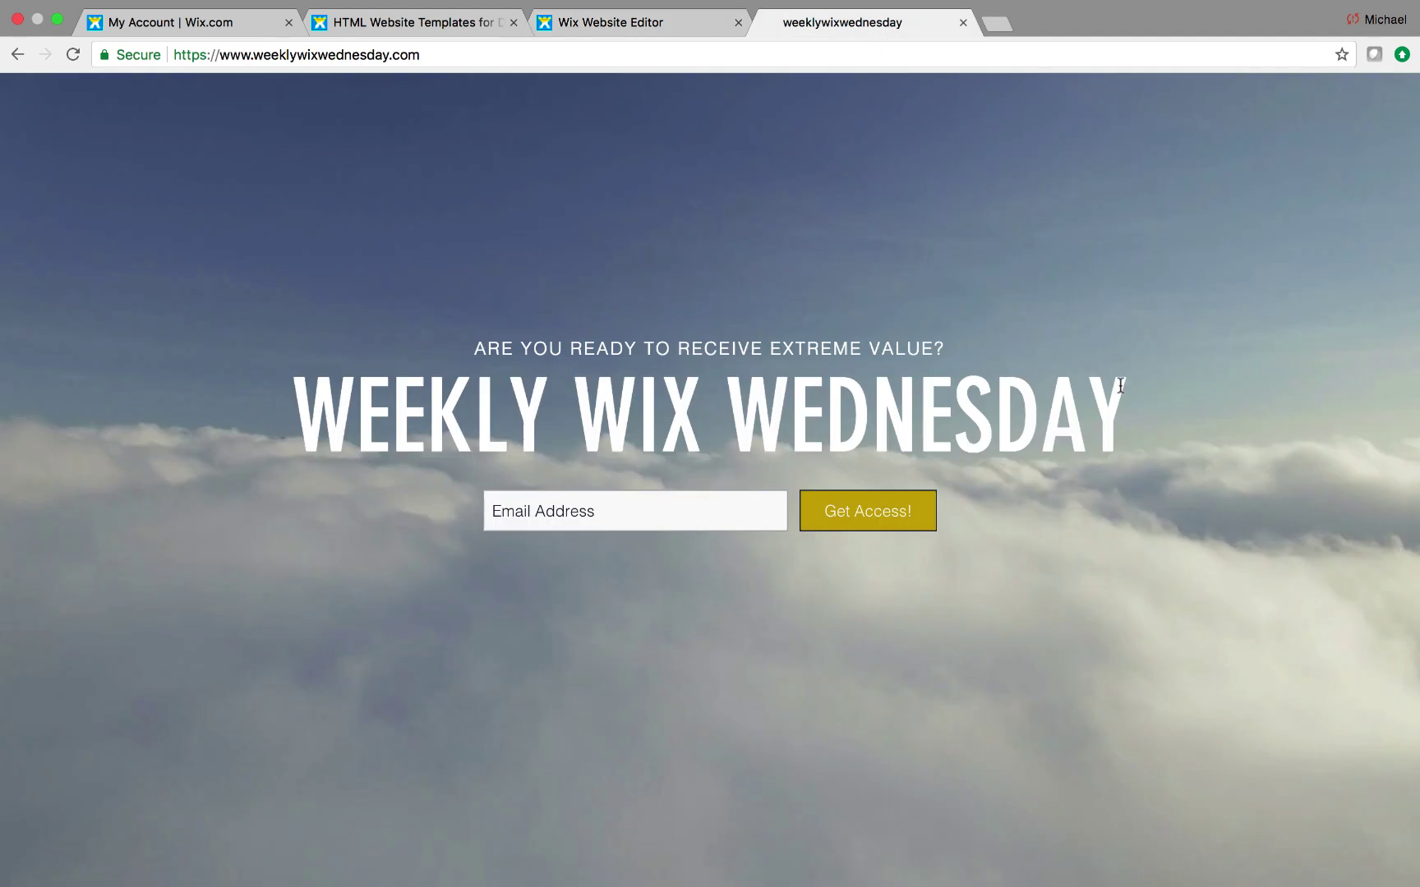